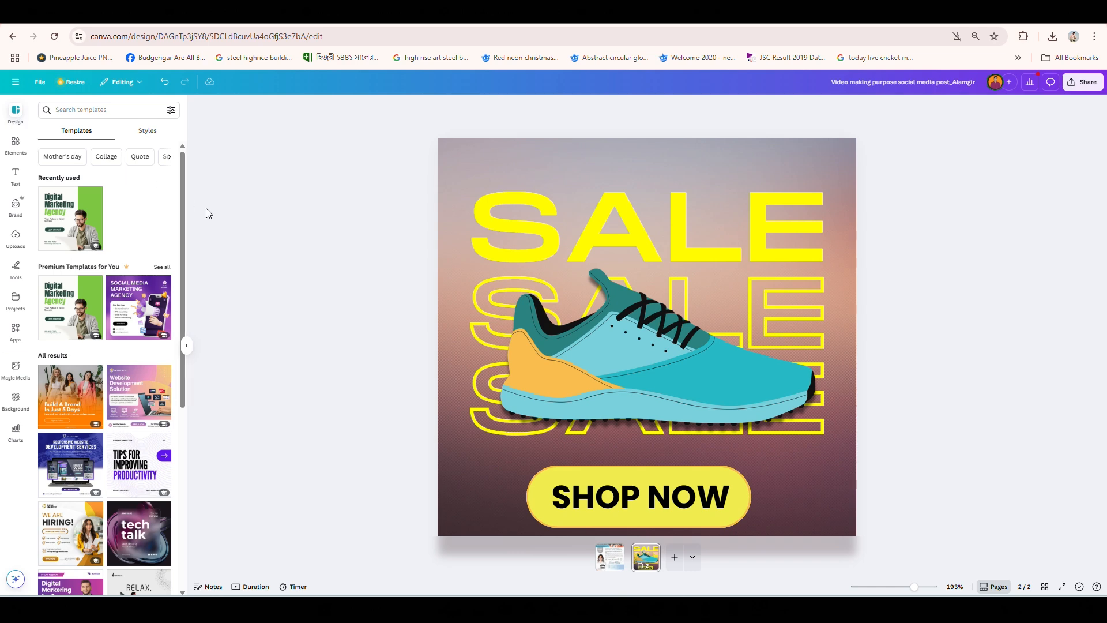
# Add a new page and apply the recently used green and white Digital Marketing Agency template to it.
pyautogui.click(674, 556)
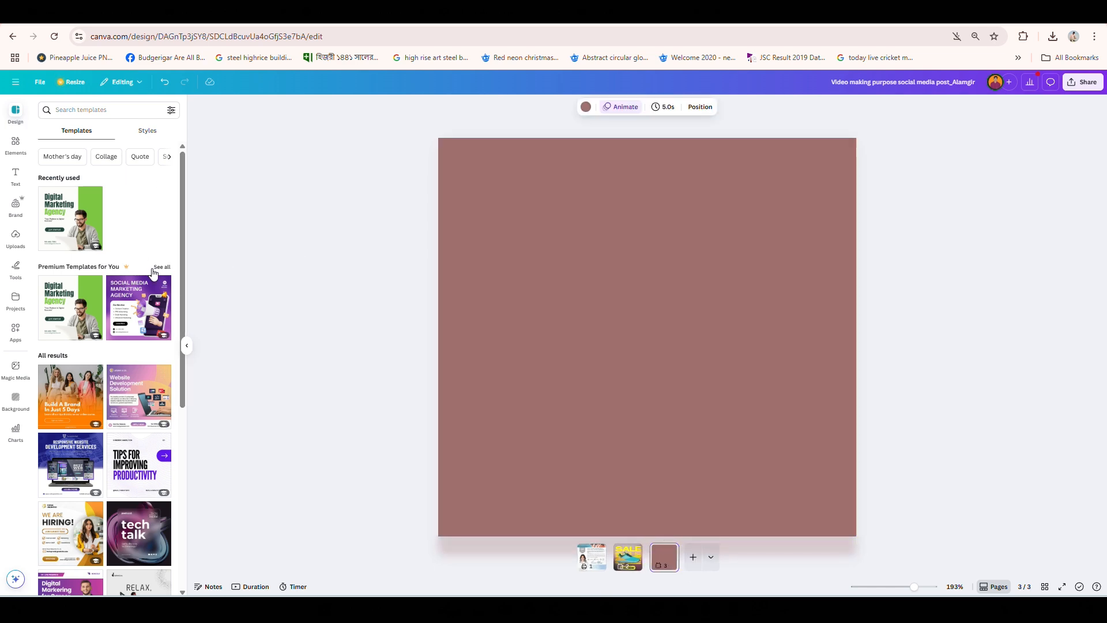
pyautogui.click(90, 219)
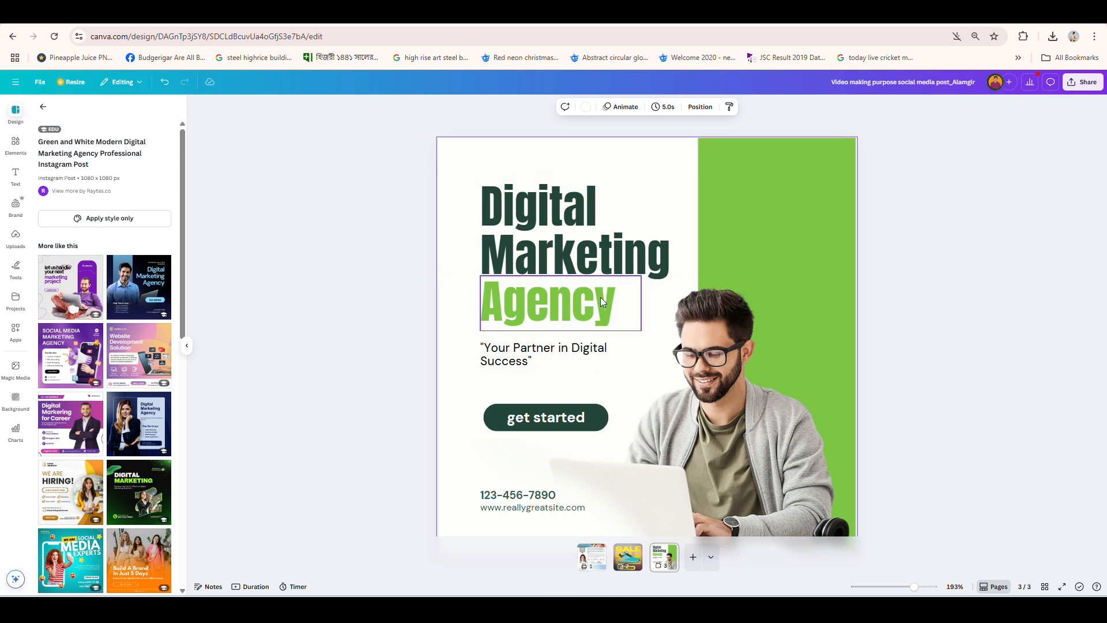
# Apply a black Shadow effect to the "Digital Marketing" heading with offset 33, direction -56 and blur 27.
pyautogui.click(640, 266)
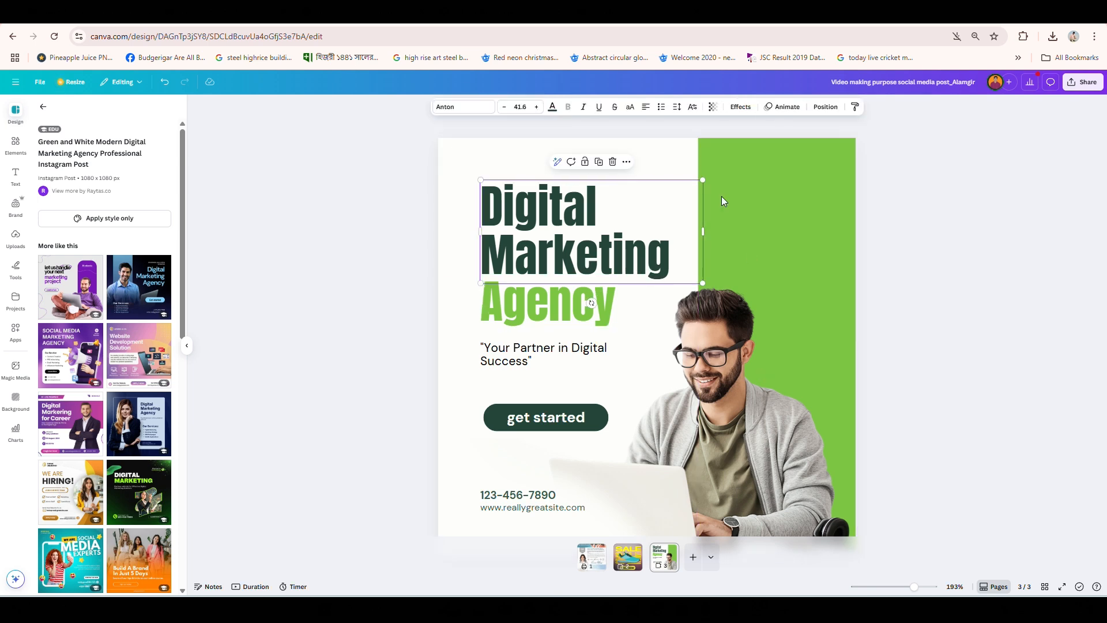
pyautogui.click(743, 108)
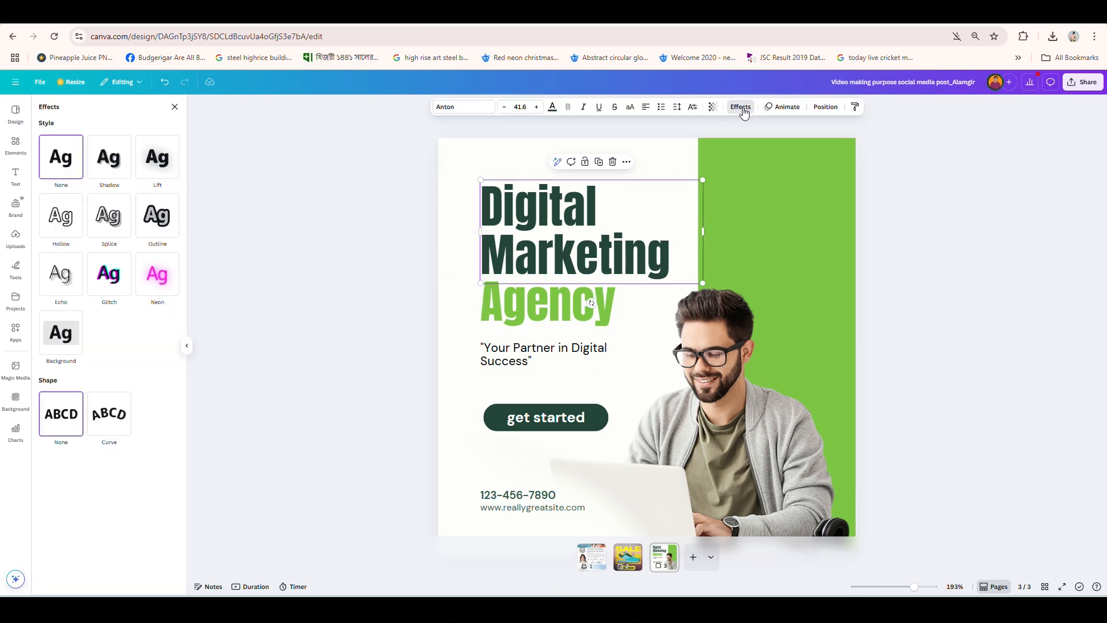
pyautogui.click(105, 164)
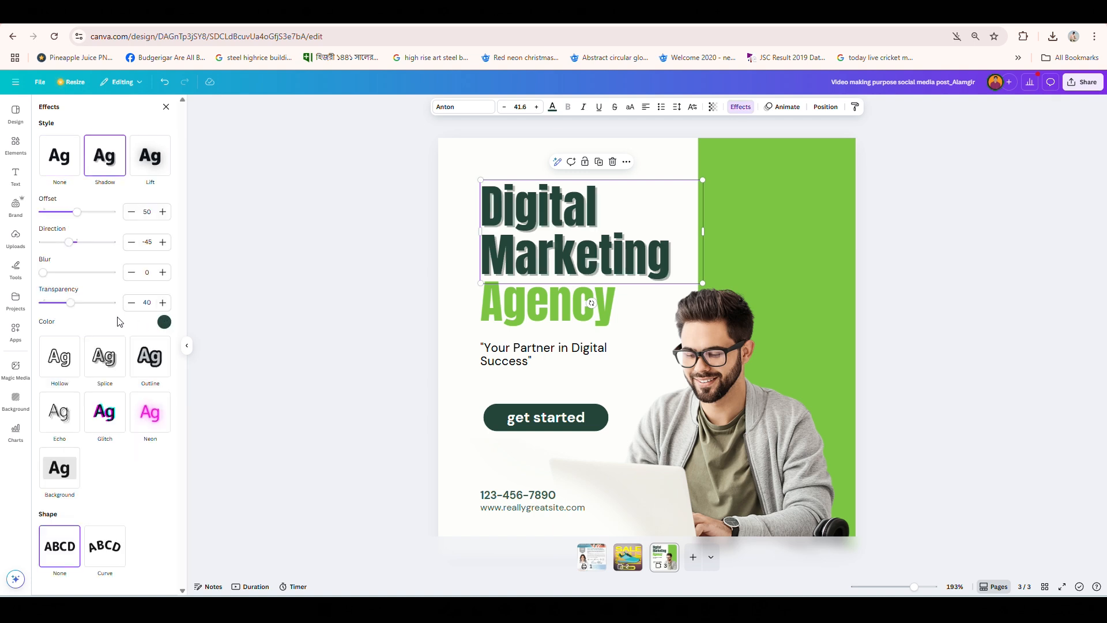
pyautogui.click(164, 322)
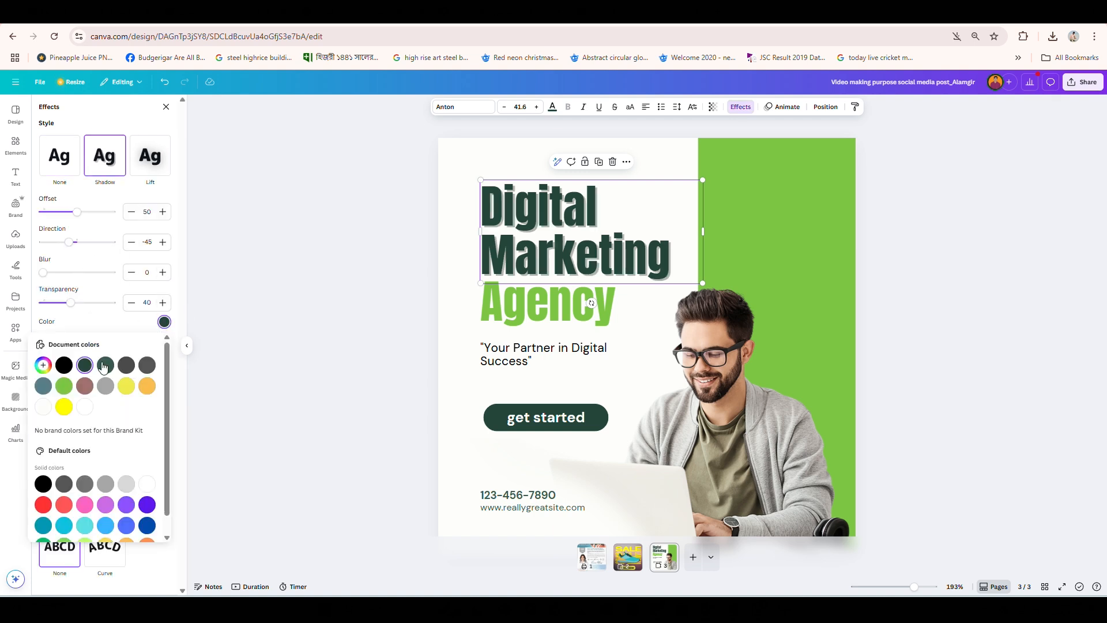
pyautogui.click(64, 365)
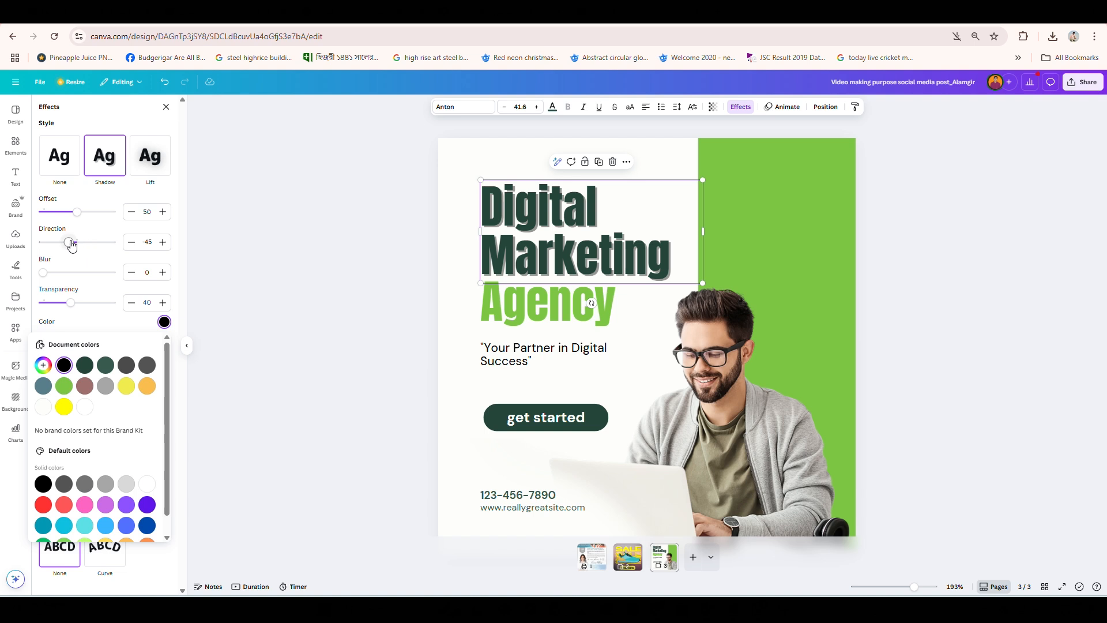
pyautogui.moveTo(72, 246); pyautogui.dragTo(56, 217)
pyautogui.moveTo(43, 272); pyautogui.dragTo(62, 273)
pyautogui.moveTo(57, 212); pyautogui.dragTo(67, 214)
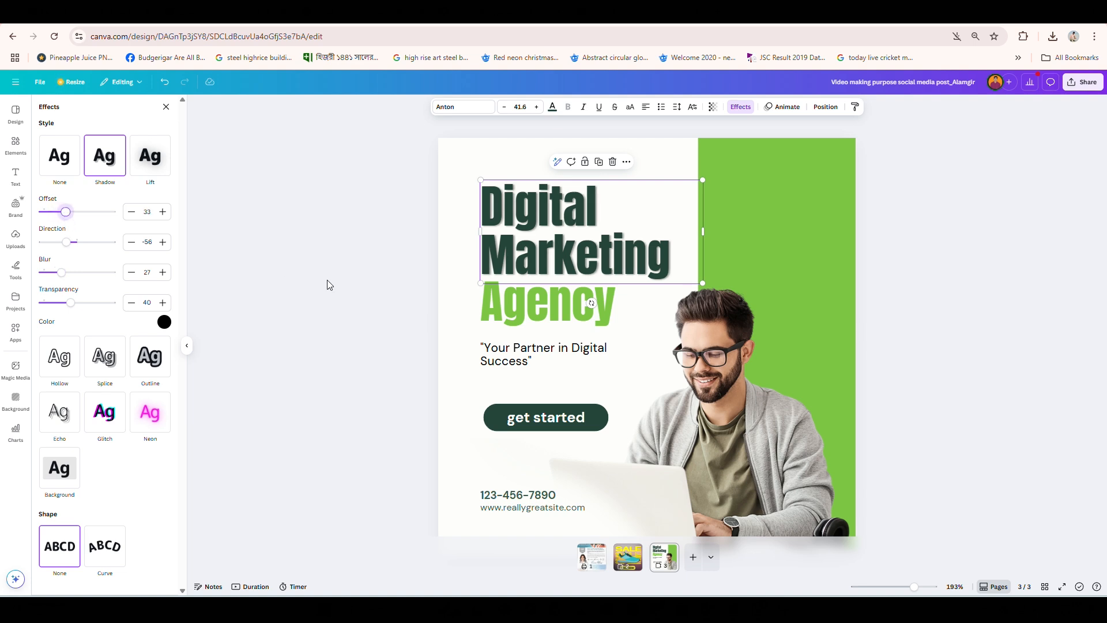
# Give the "Agency" text a black Shadow effect with blur about 36 and a reduced offset.
pyautogui.click(558, 306)
pyautogui.click(743, 110)
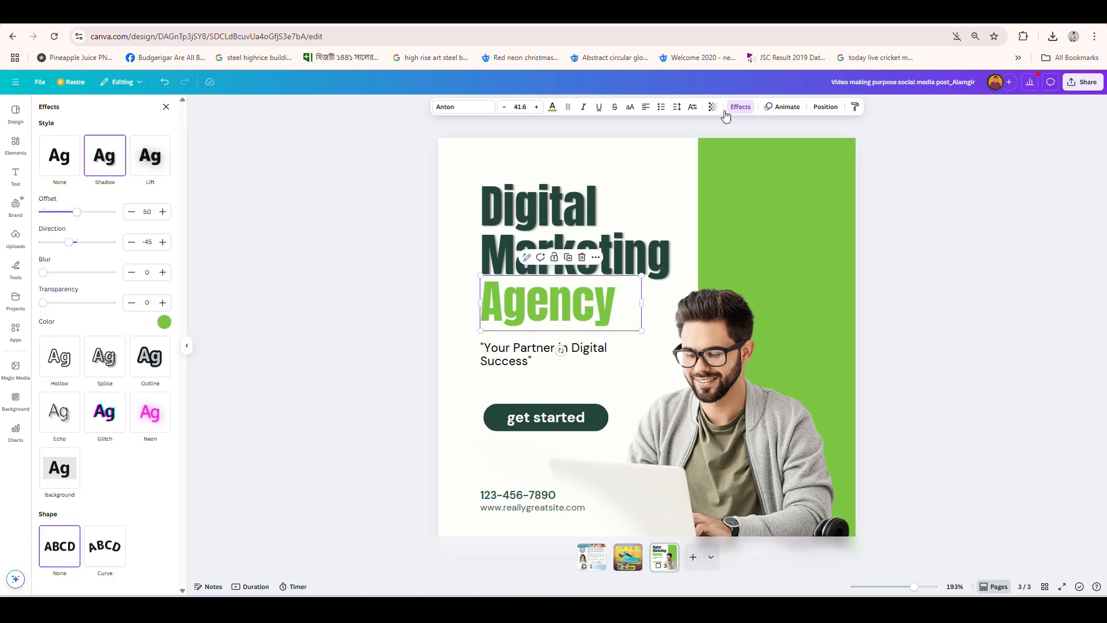
pyautogui.click(161, 327)
pyautogui.click(64, 367)
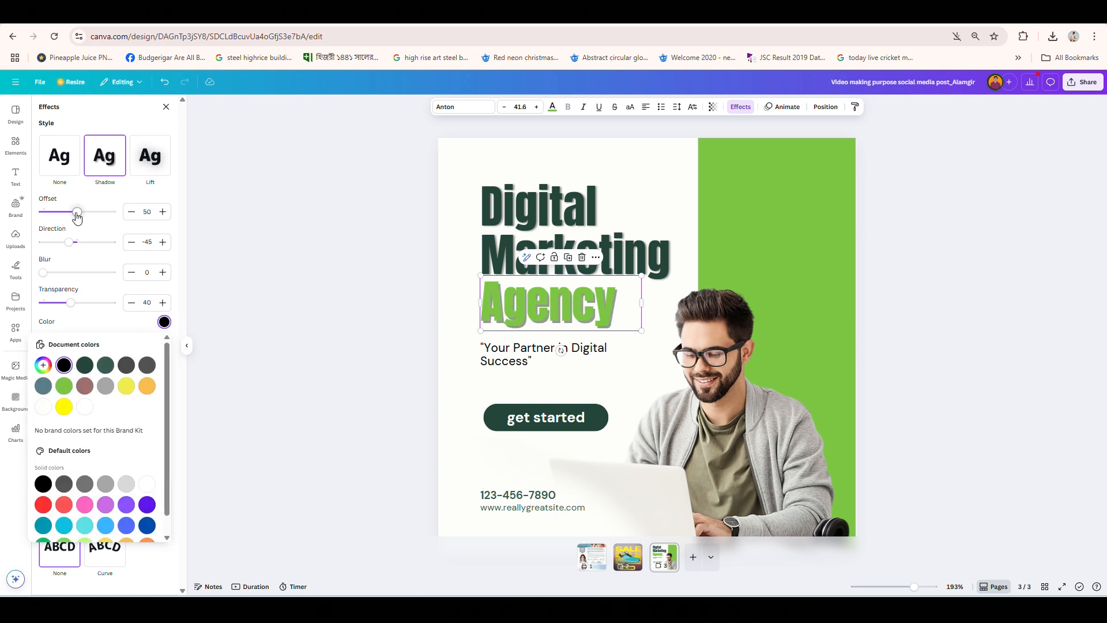
pyautogui.moveTo(43, 272); pyautogui.dragTo(64, 274)
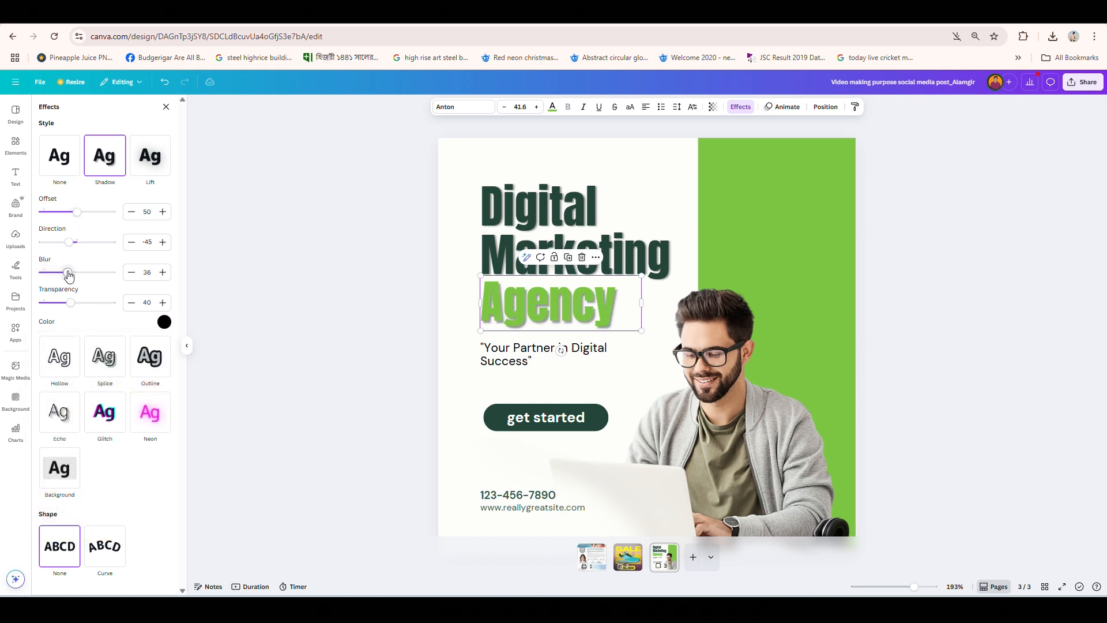
pyautogui.moveTo(79, 218); pyautogui.dragTo(65, 218)
pyautogui.click(244, 322)
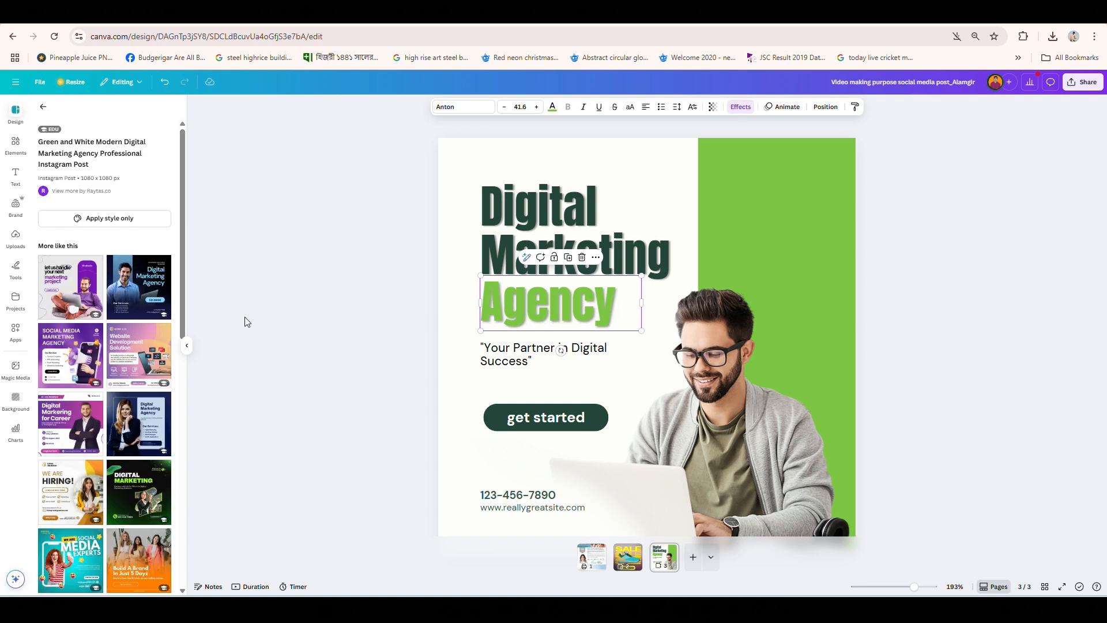
pyautogui.click(1003, 369)
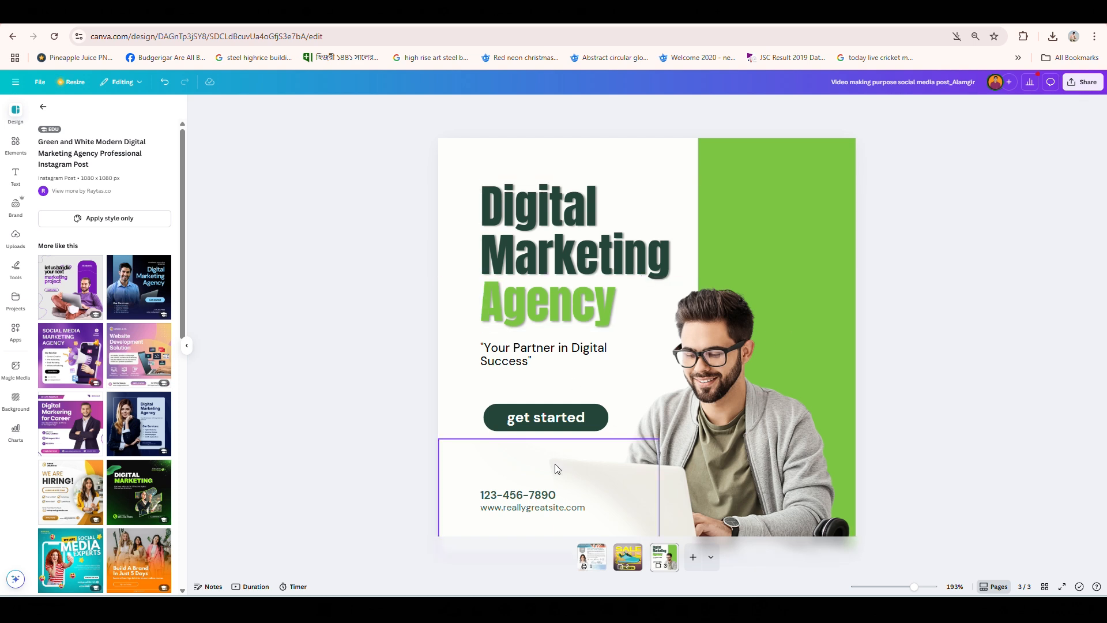
# Animate the website address line with the Ascend text animation on both enter and exit.
pyautogui.click(541, 512)
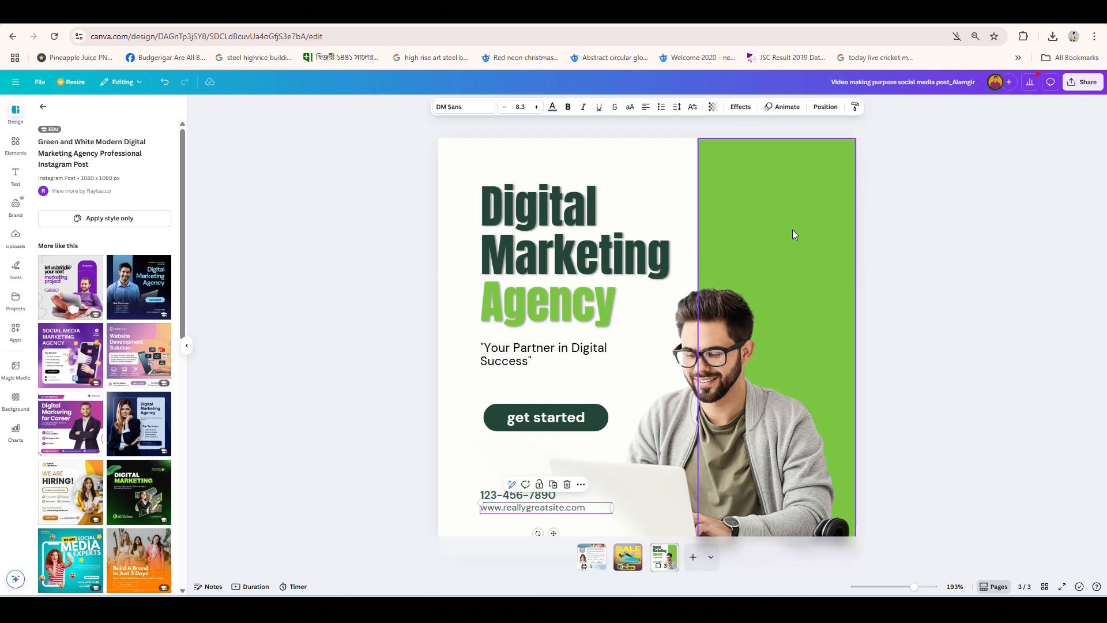
pyautogui.click(786, 108)
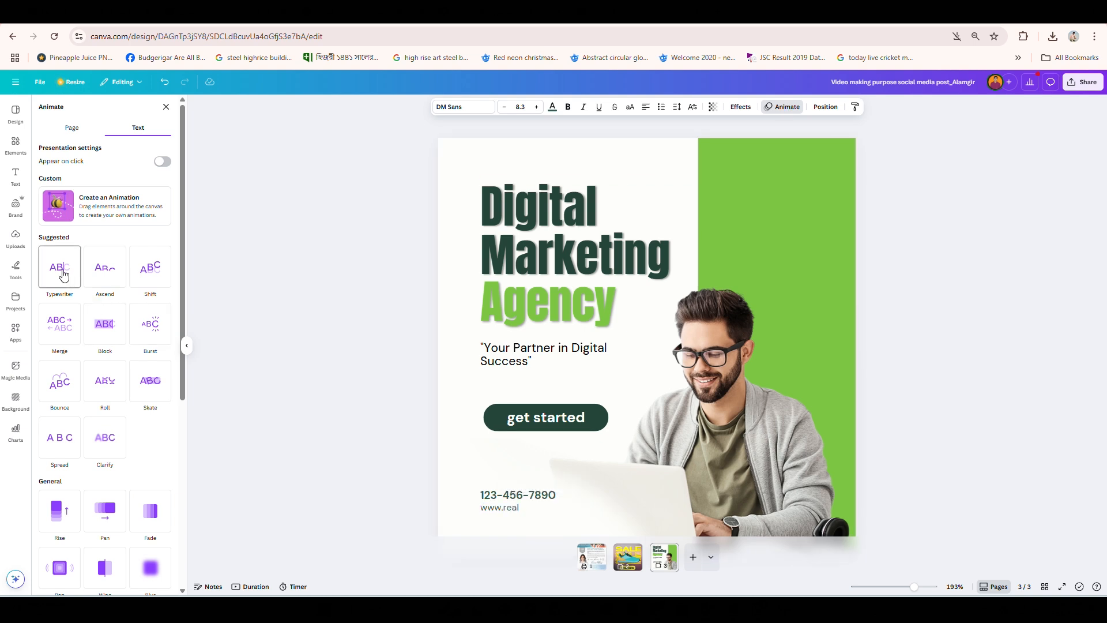
pyautogui.click(112, 279)
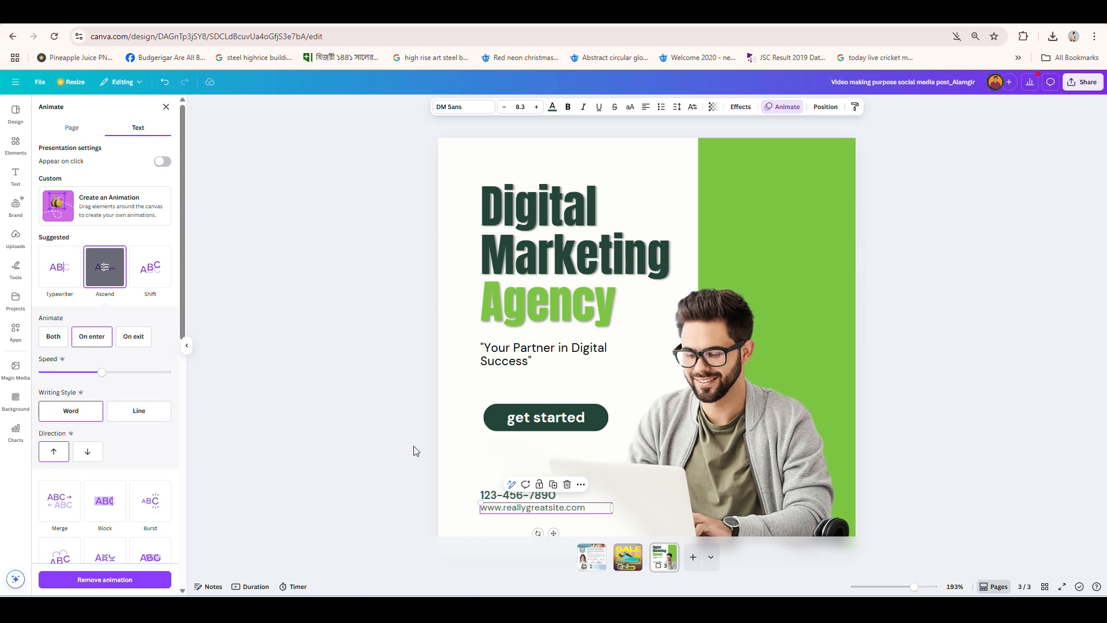
pyautogui.click(521, 500)
pyautogui.click(521, 509)
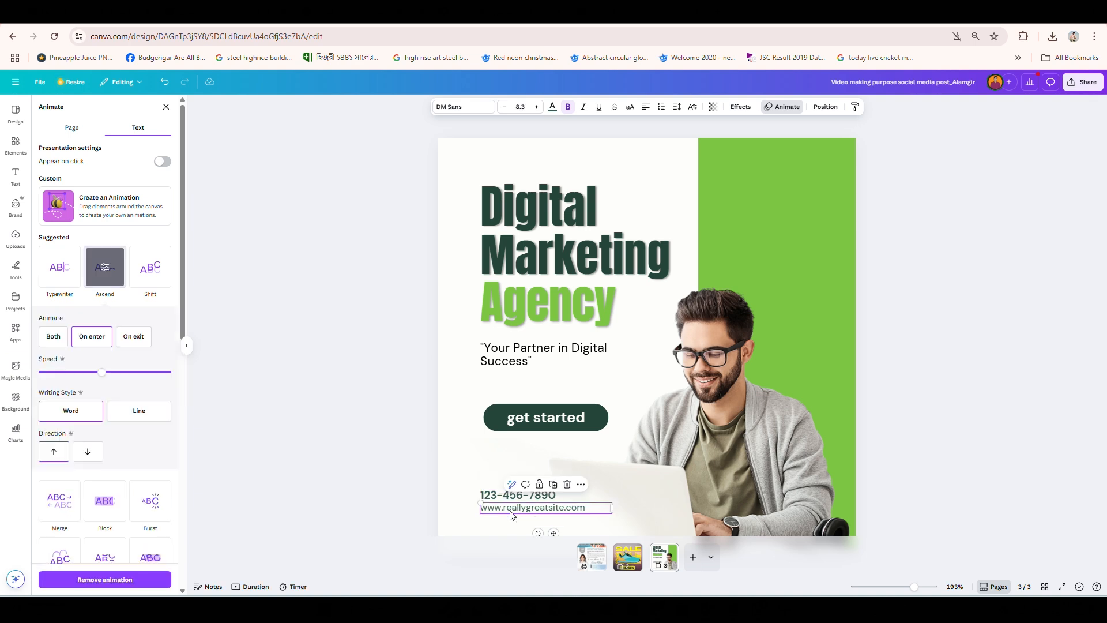
pyautogui.click(55, 339)
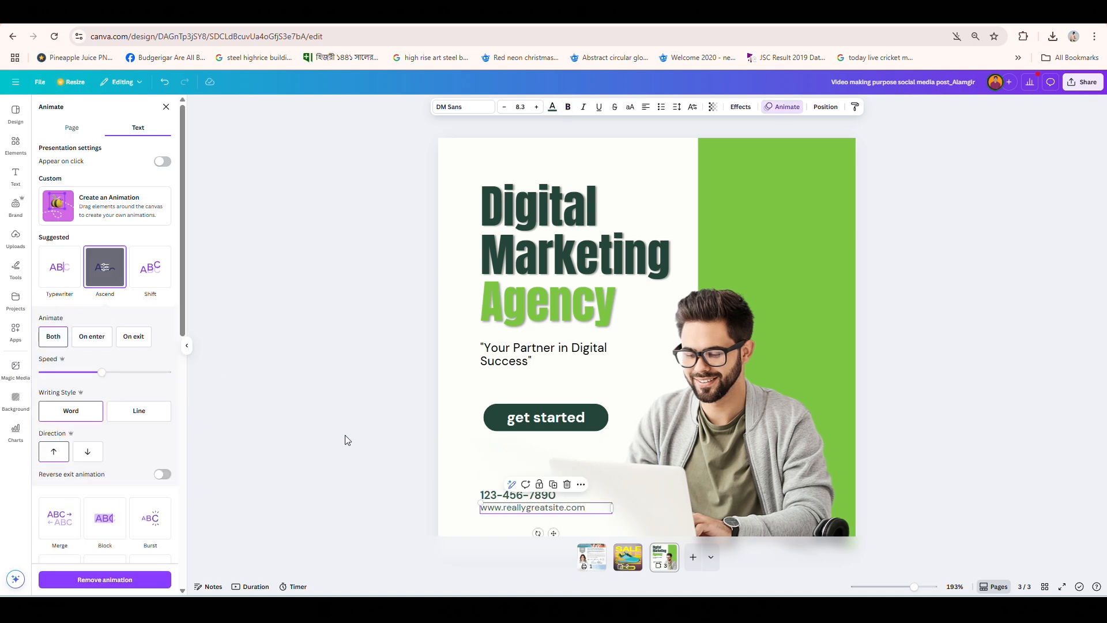
# Apply the Typewriter text animation to the phone number line above the website address.
pyautogui.click(513, 497)
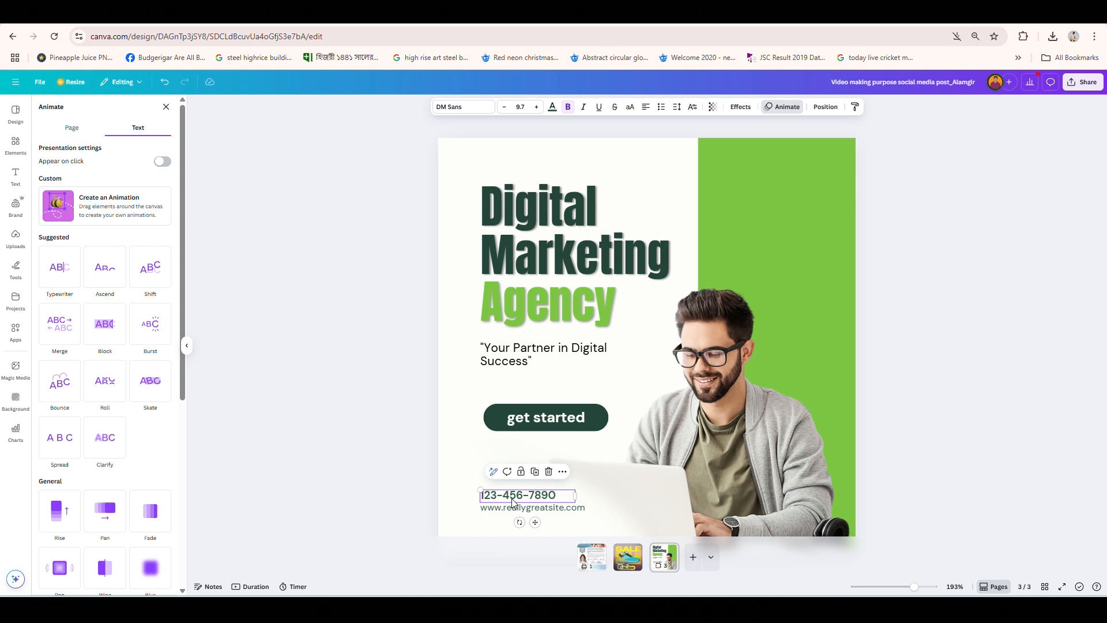
pyautogui.click(786, 107)
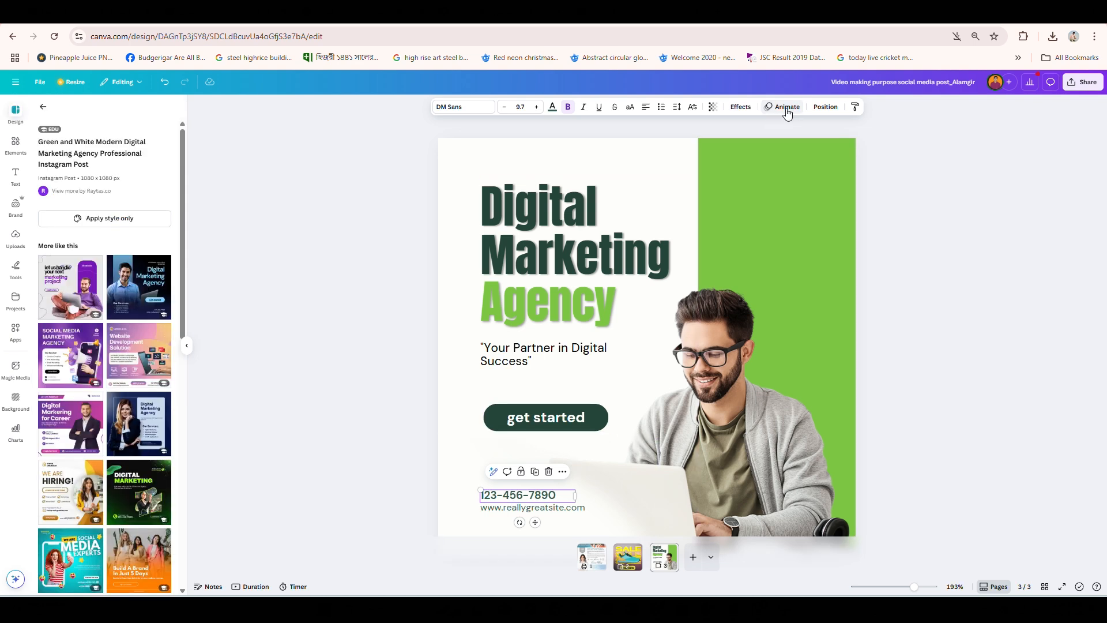
pyautogui.click(786, 108)
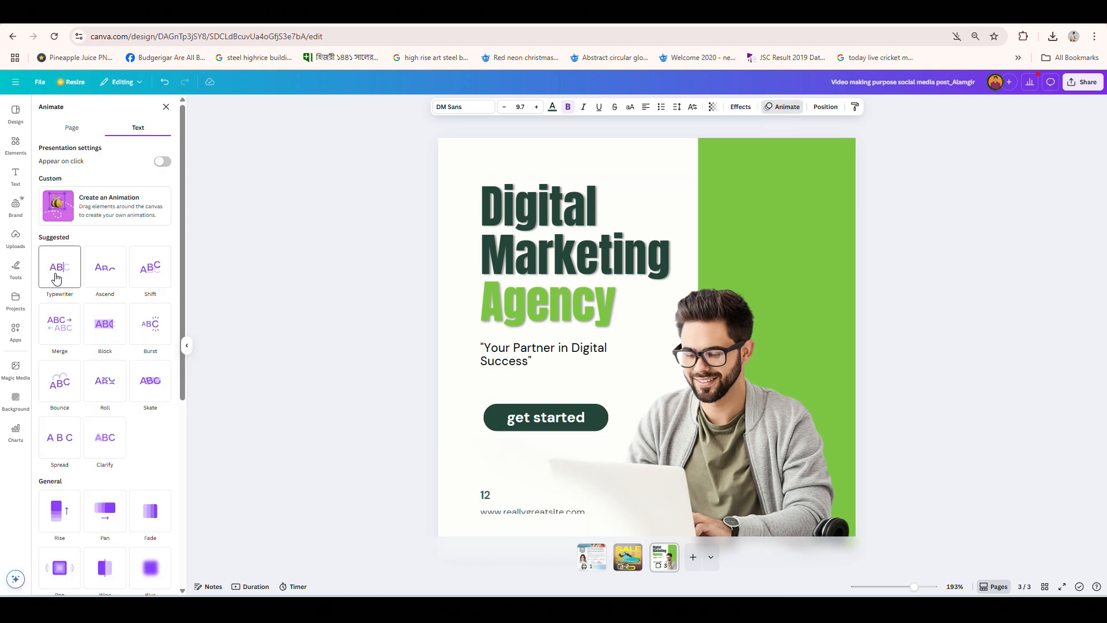
pyautogui.click(105, 267)
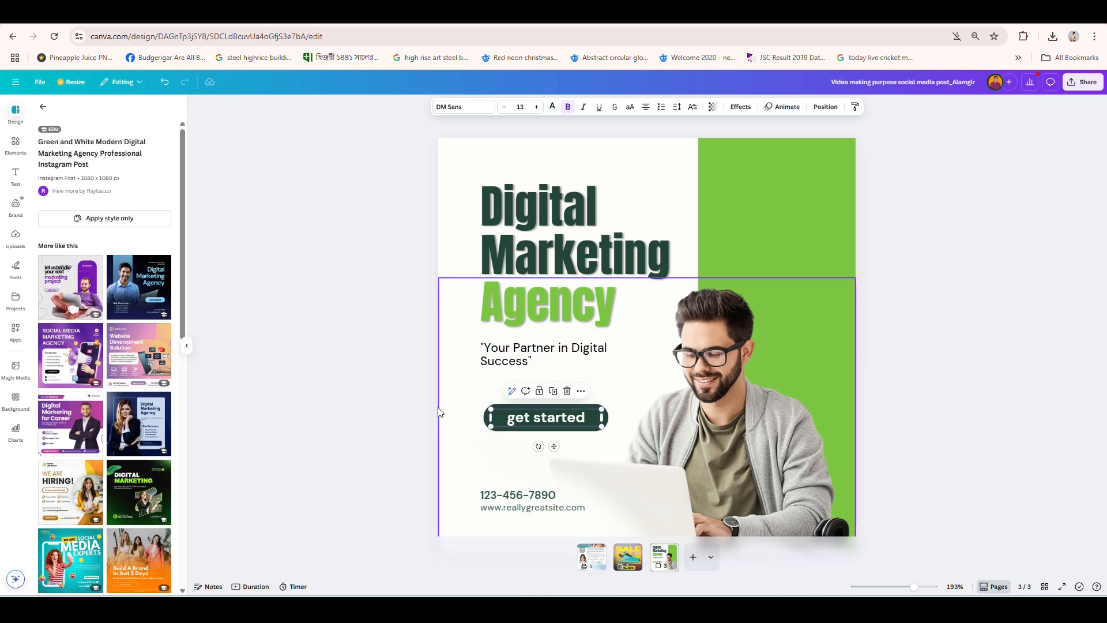
# Group the "get started" label with its button shape and animate the group with Pan on both enter and exit.
pyautogui.click(432, 413)
pyautogui.click(607, 420)
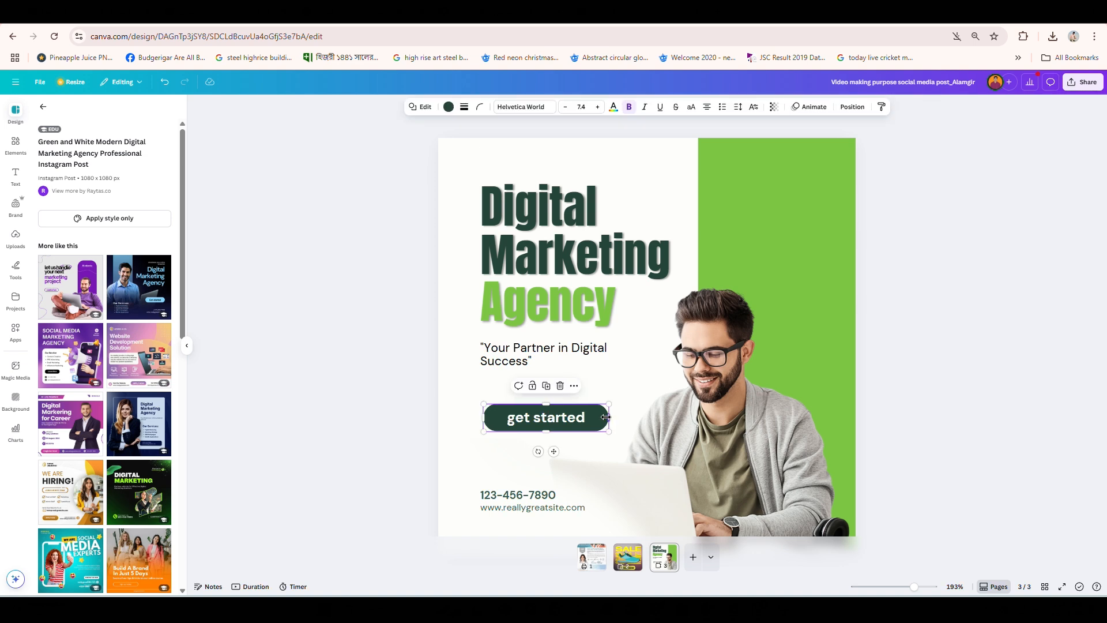
pyautogui.keyDown('shift'); pyautogui.click(583, 425); pyautogui.keyUp('shift')
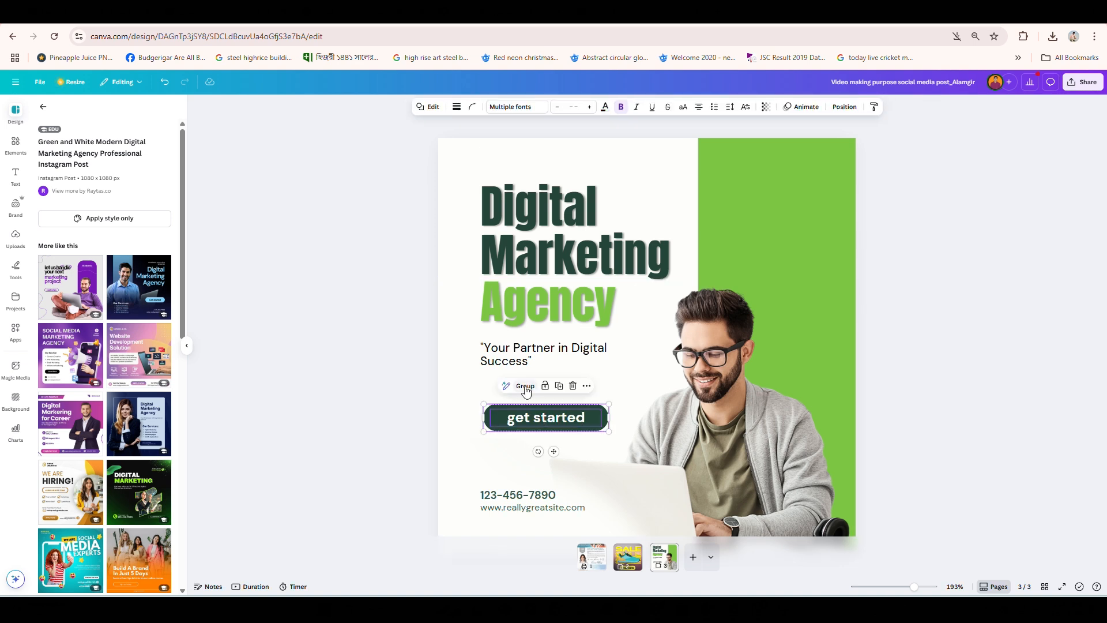
pyautogui.click(526, 386)
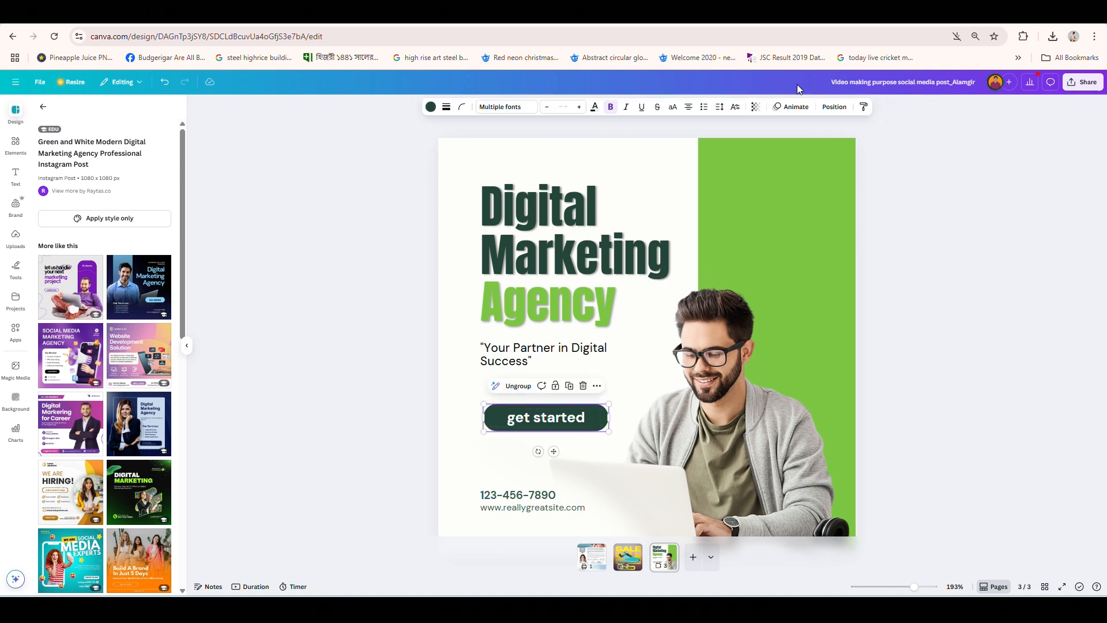
pyautogui.click(793, 106)
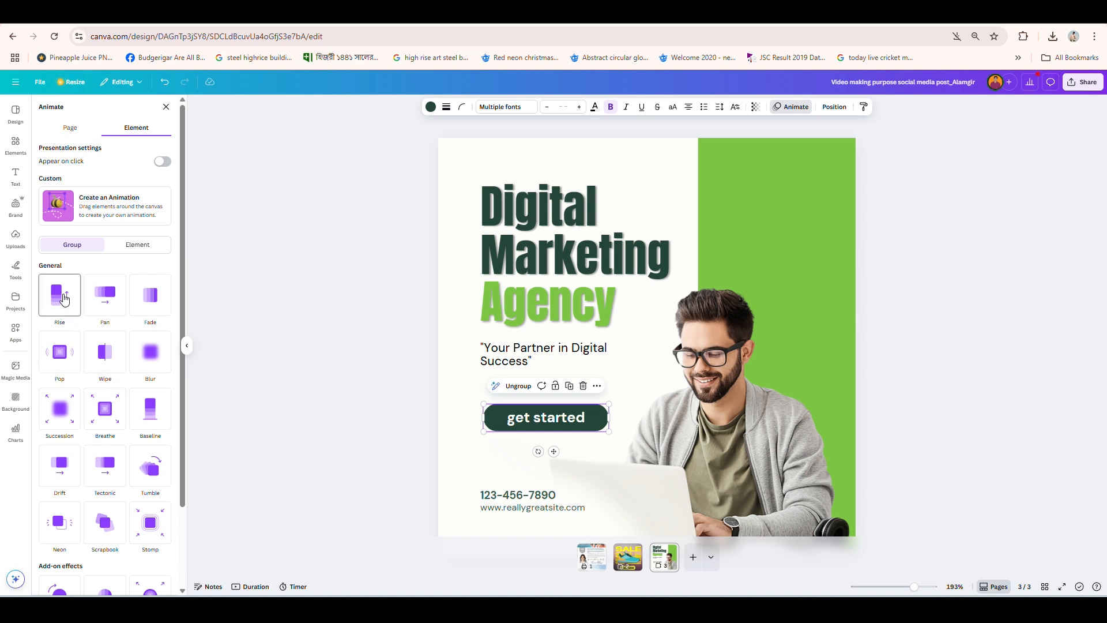
pyautogui.click(114, 297)
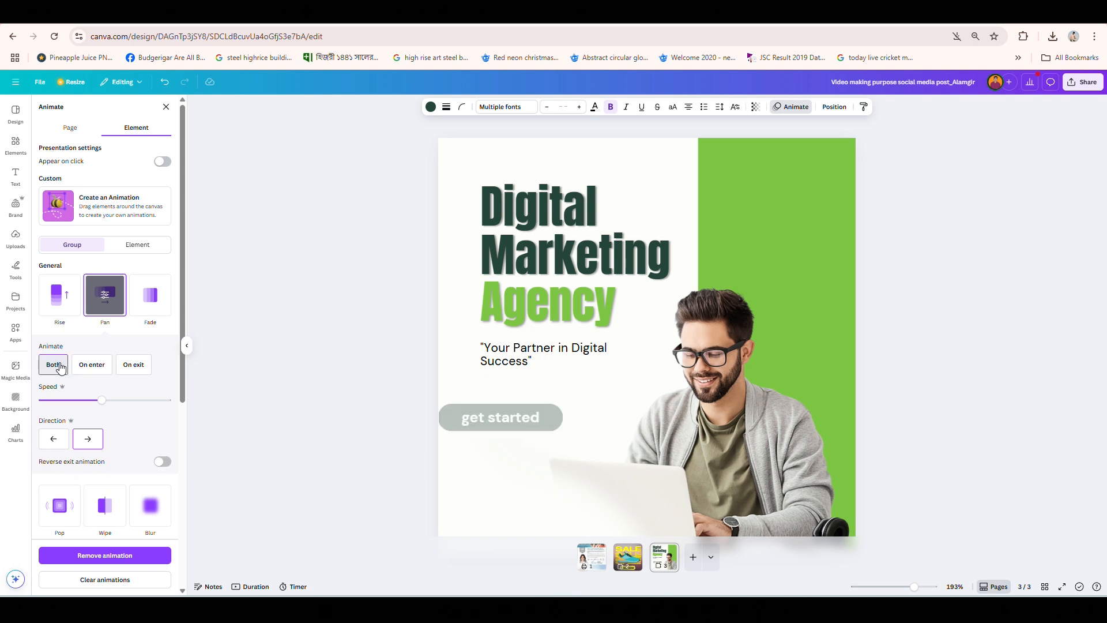
# Centre-align the "Your Partner in Digital Success" tagline and enlarge it to font size 15.9.
pyautogui.click(531, 352)
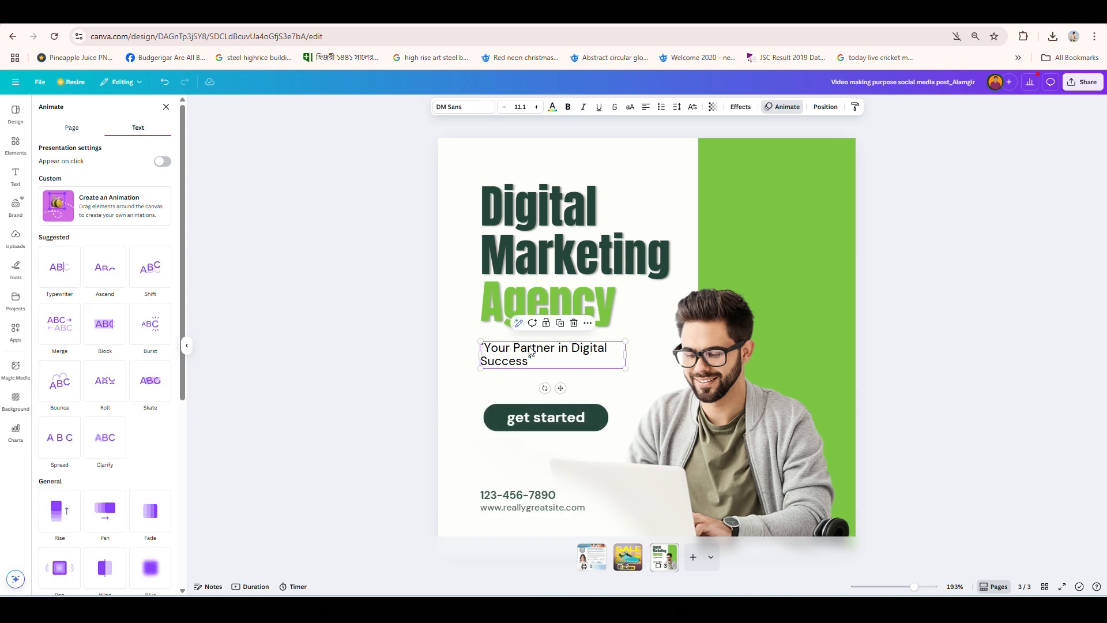
pyautogui.click(647, 108)
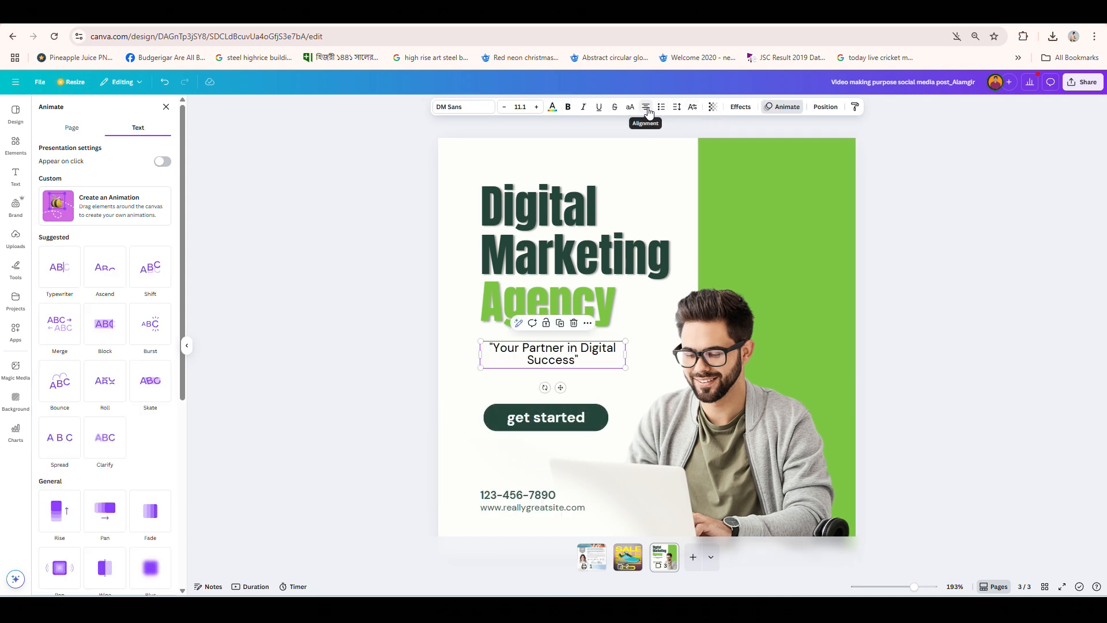
pyautogui.moveTo(625, 367); pyautogui.dragTo(660, 383)
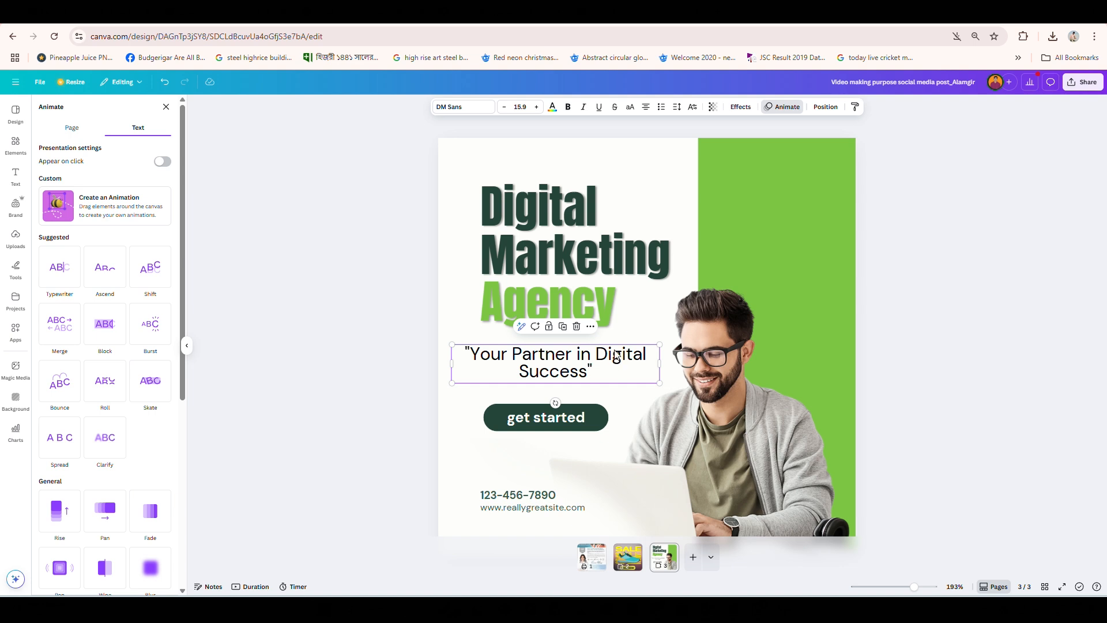
# Apply the Shadow effect to the "Your Partner in Digital Success" tagline and increase the shadow's blur.
pyautogui.click(739, 107)
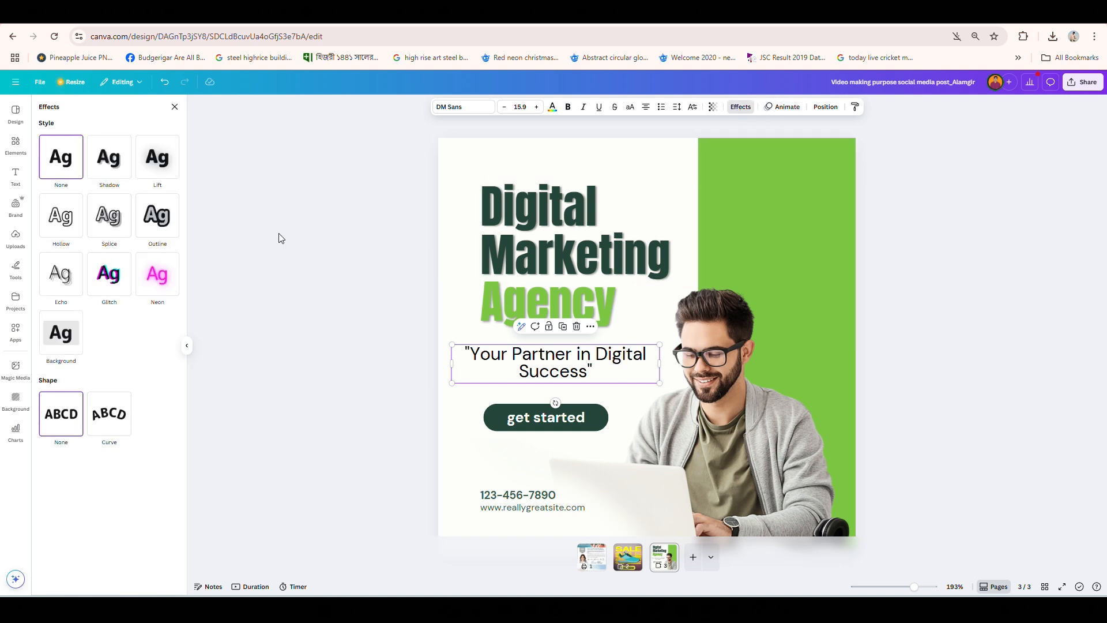
pyautogui.click(107, 159)
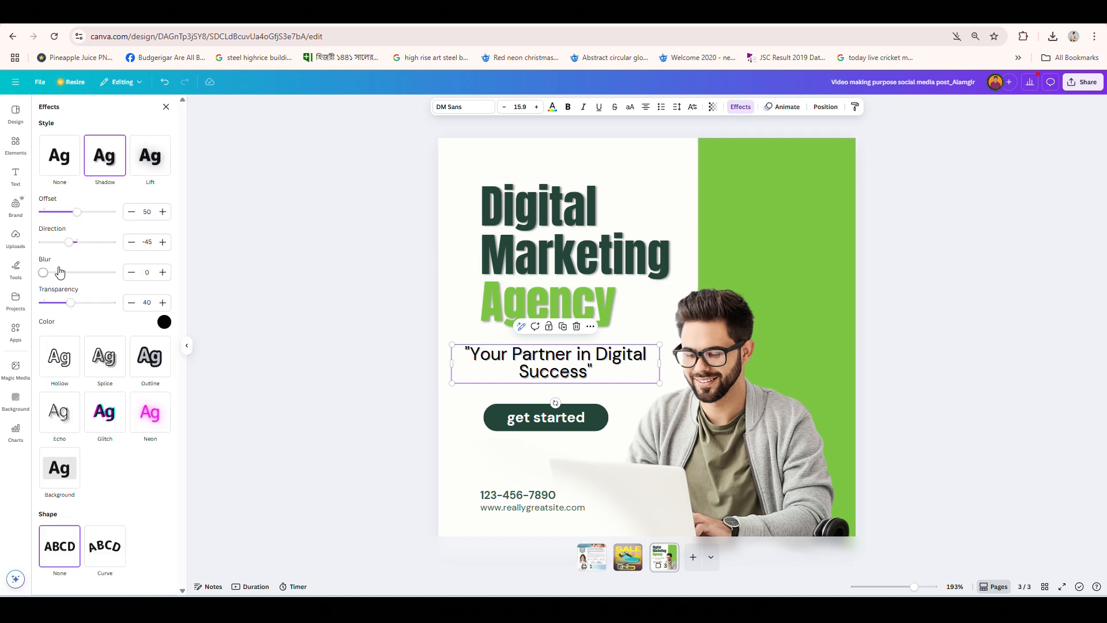
pyautogui.moveTo(43, 272); pyautogui.dragTo(70, 244)
# Apply the Block text animation to the "Your Partner in Digital Success" tagline on both enter and exit.
pyautogui.click(783, 107)
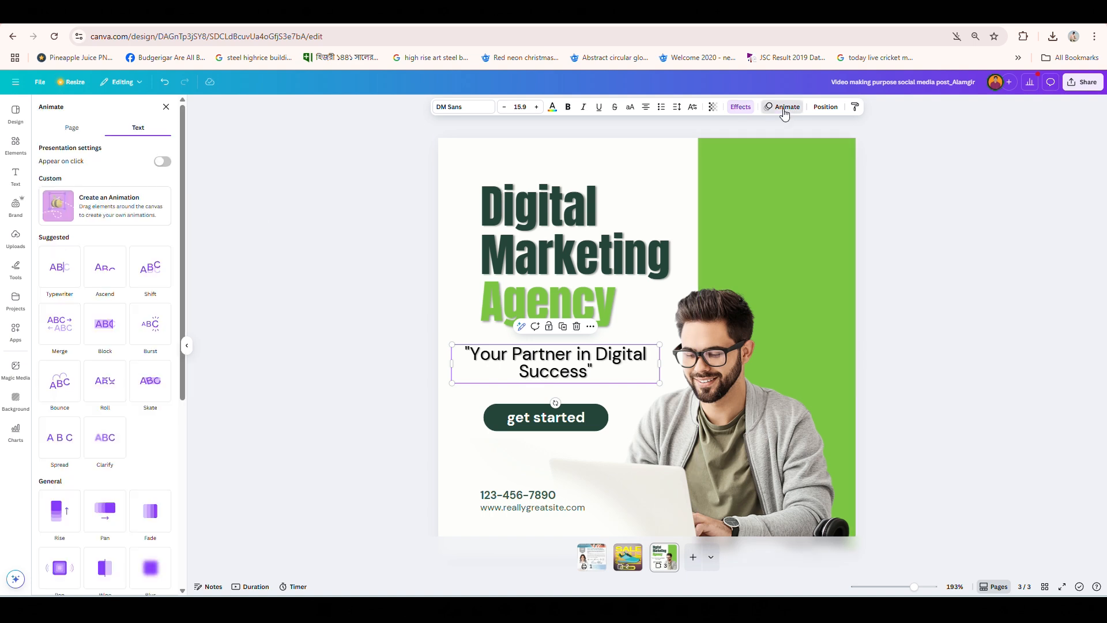
pyautogui.click(61, 275)
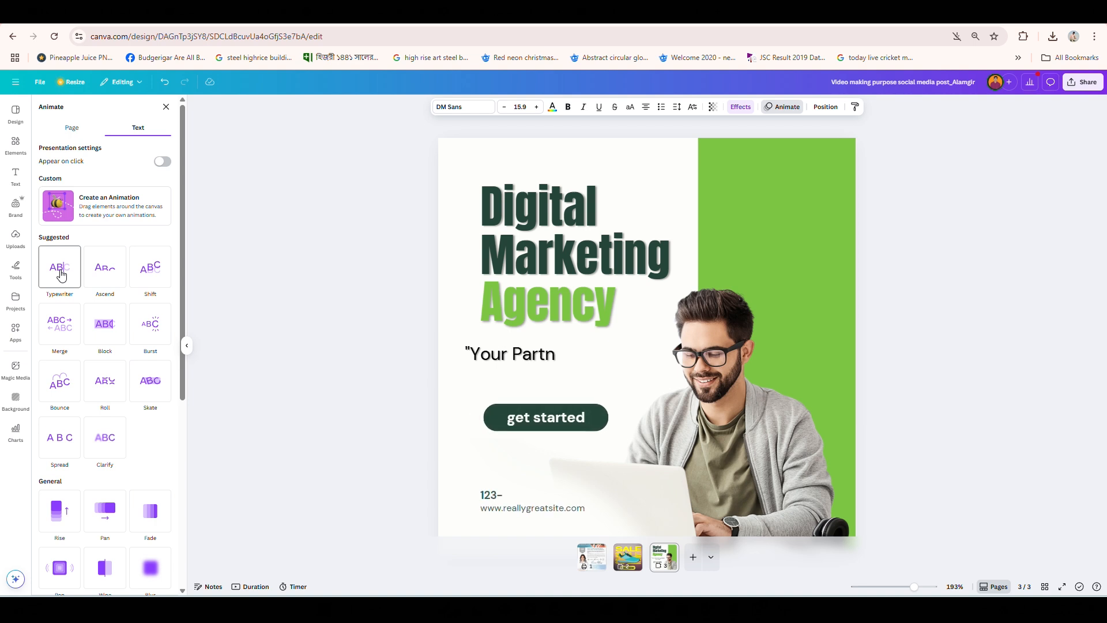
pyautogui.click(115, 273)
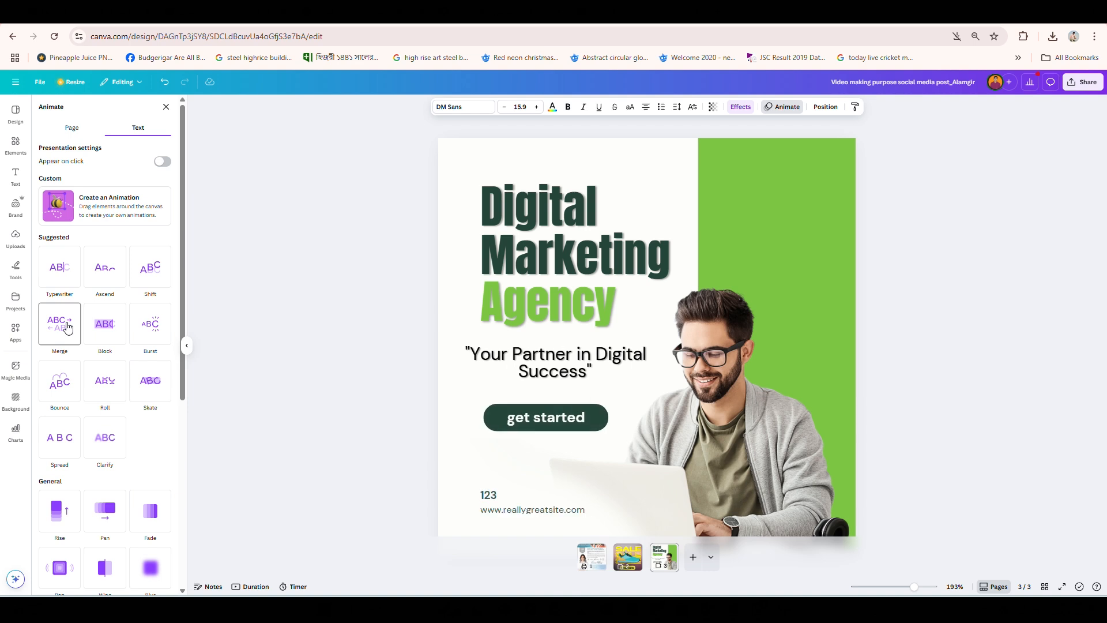
pyautogui.click(110, 336)
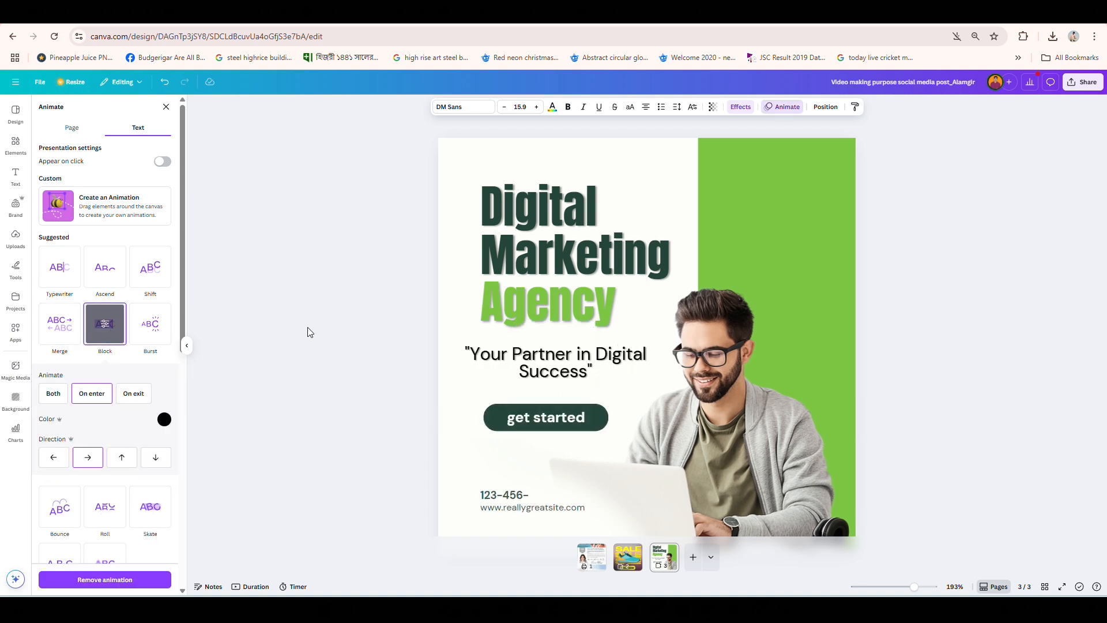
pyautogui.click(62, 397)
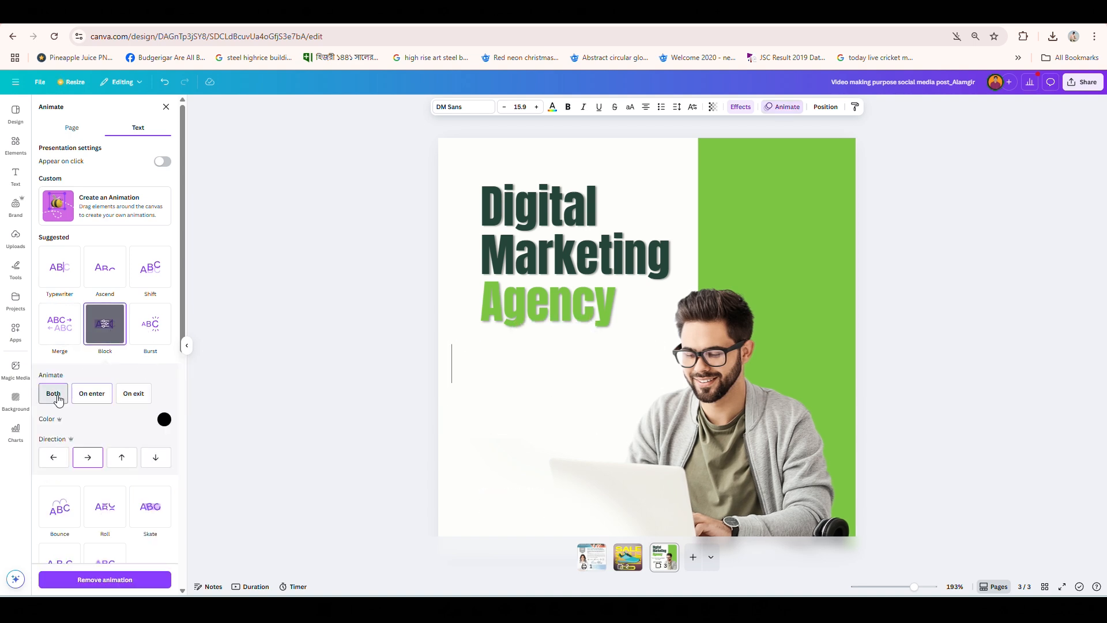
# Animate the green "Agency" heading with Pan on both enter and exit.
pyautogui.click(604, 302)
pyautogui.scroll(-5, 86, 317)
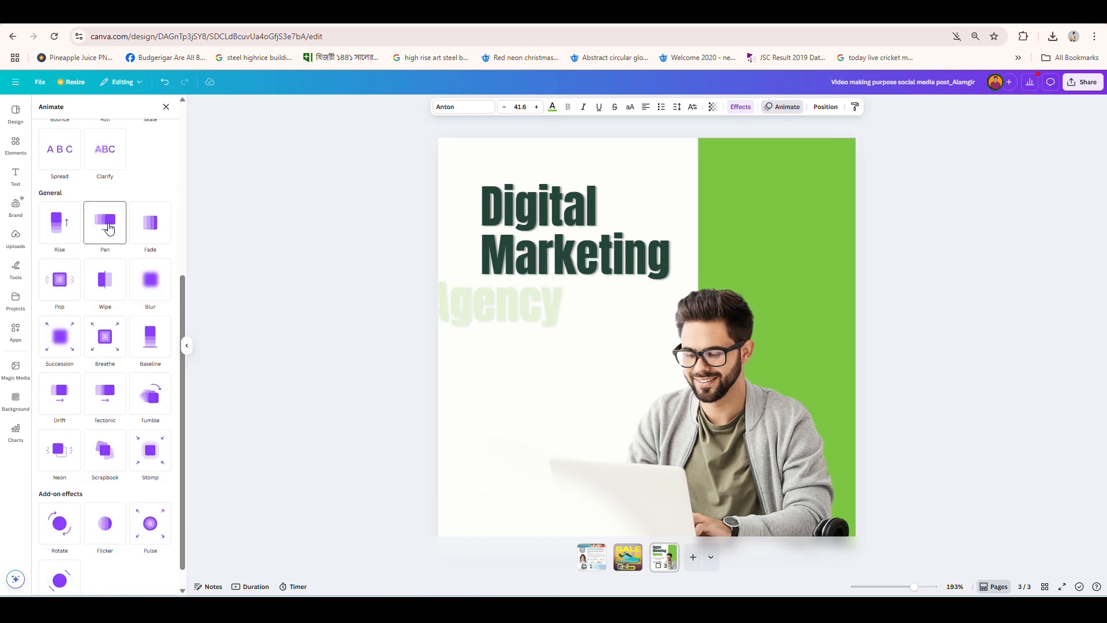
pyautogui.click(106, 225)
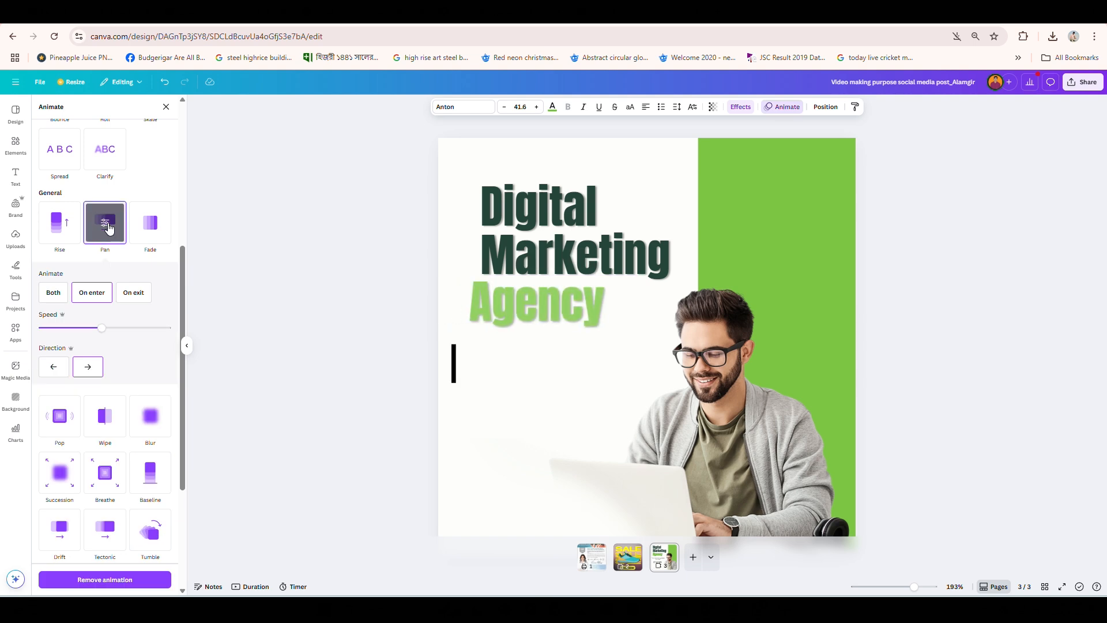
pyautogui.click(53, 295)
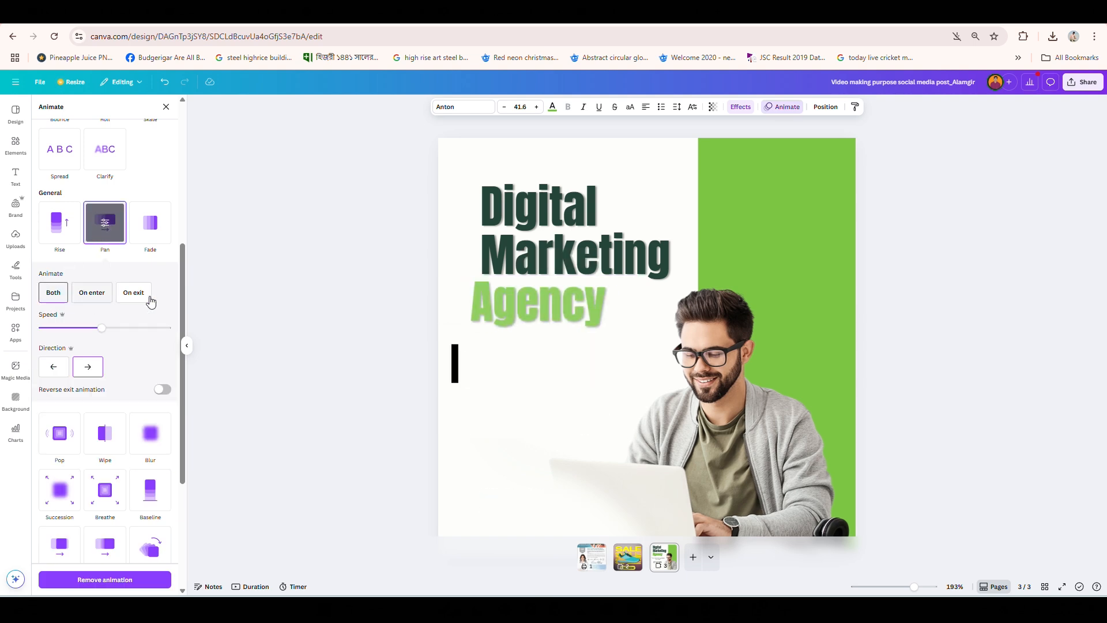
# Preview general animations such as Pop, Pan, Blur, Breathe and Tectonic on the "Digital Marketing" heading.
pyautogui.click(606, 259)
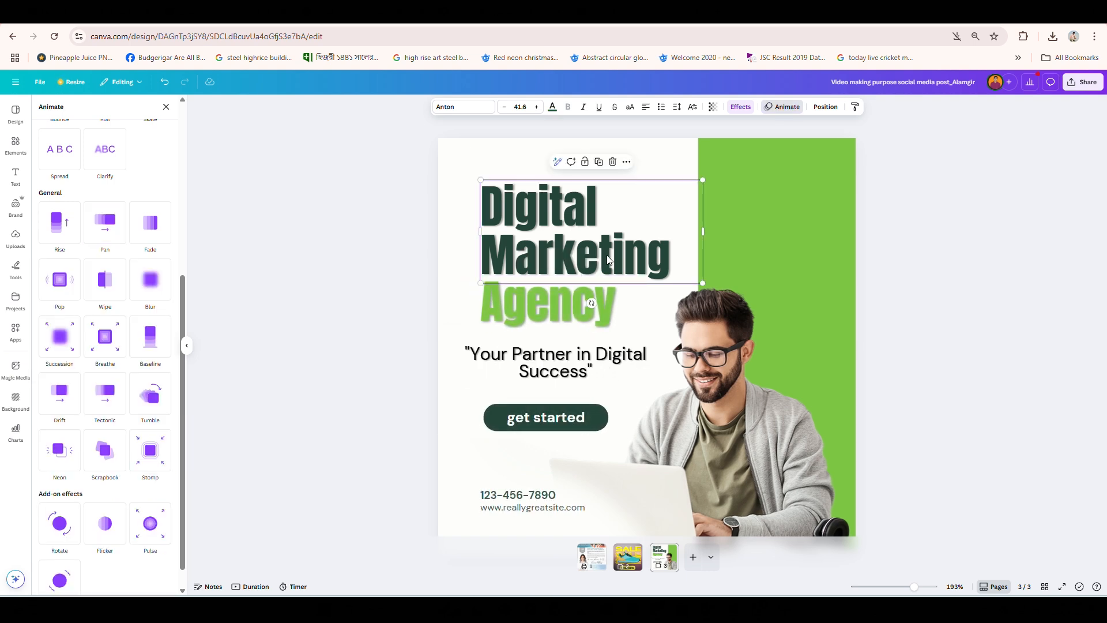
pyautogui.click(102, 276)
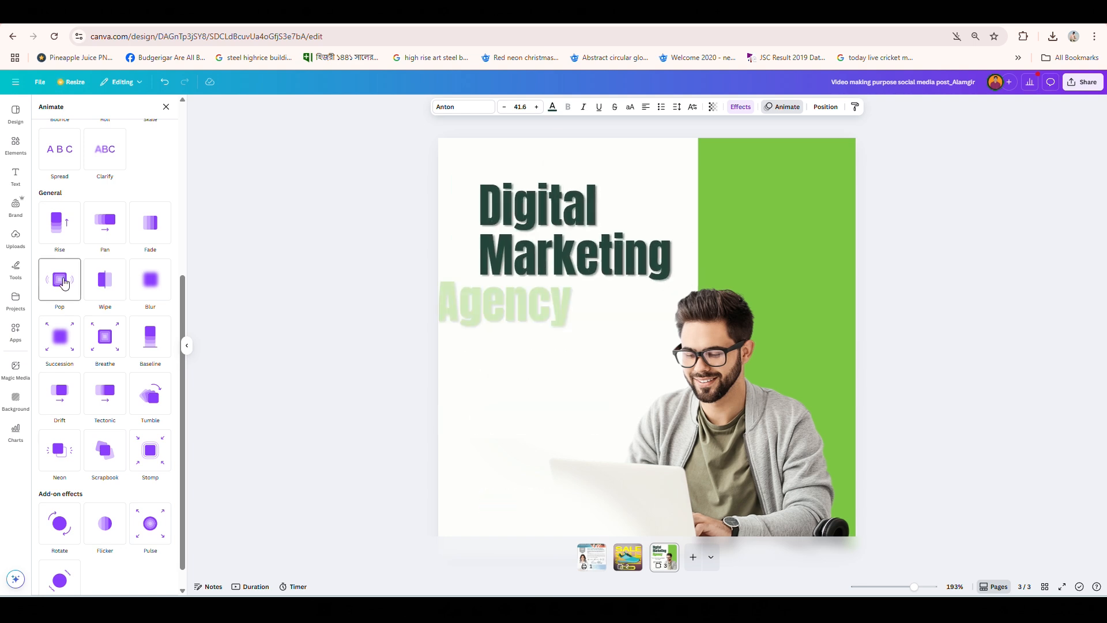
pyautogui.click(73, 225)
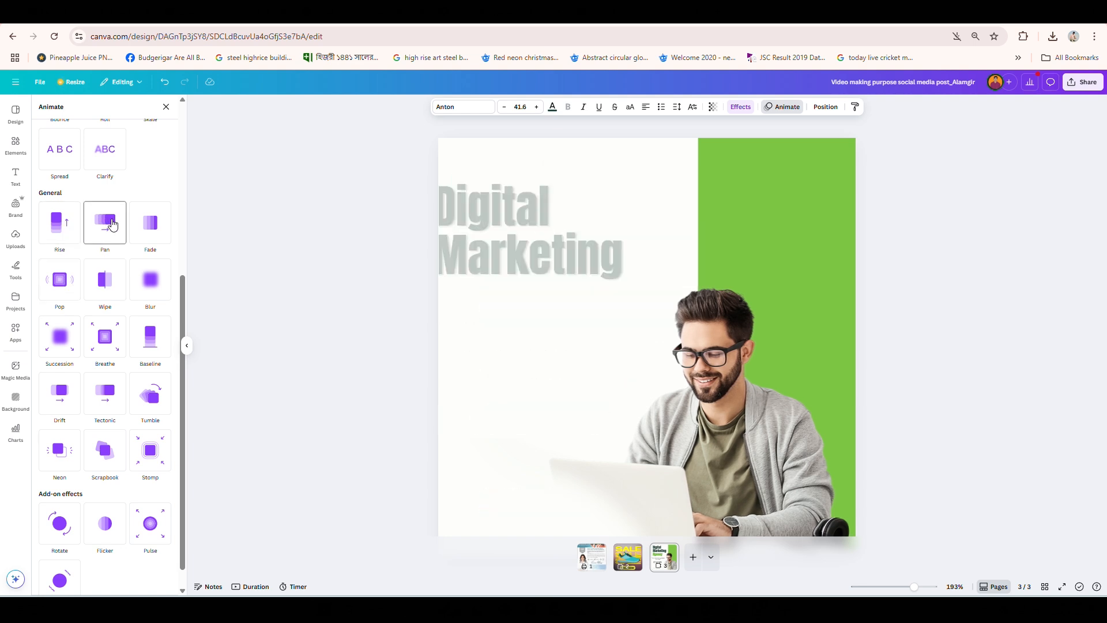
pyautogui.click(159, 222)
pyautogui.click(152, 282)
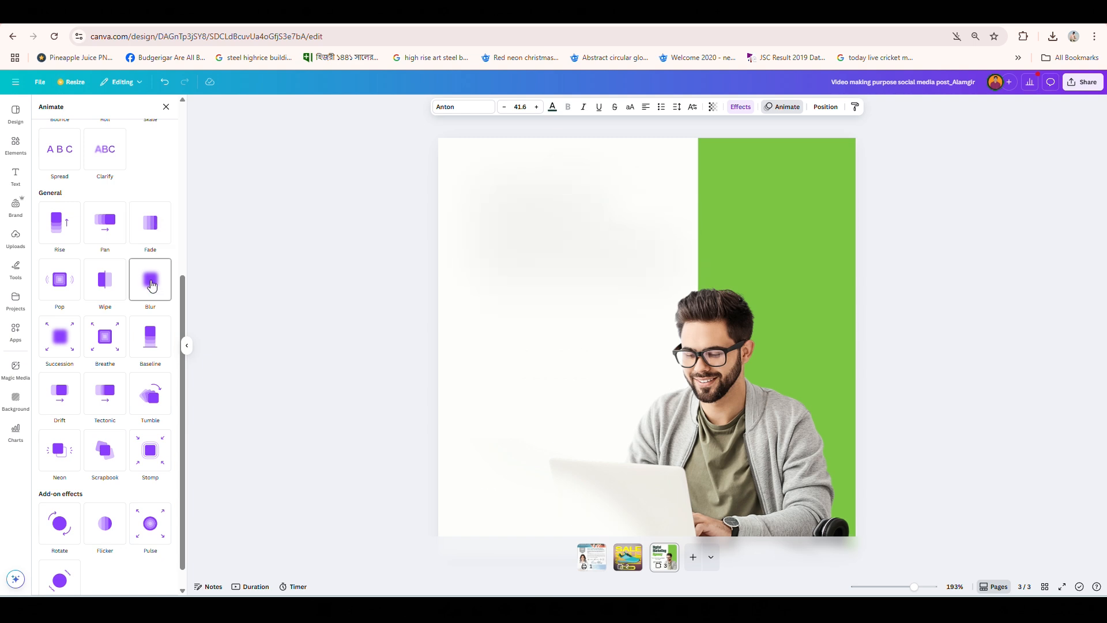
pyautogui.click(66, 344)
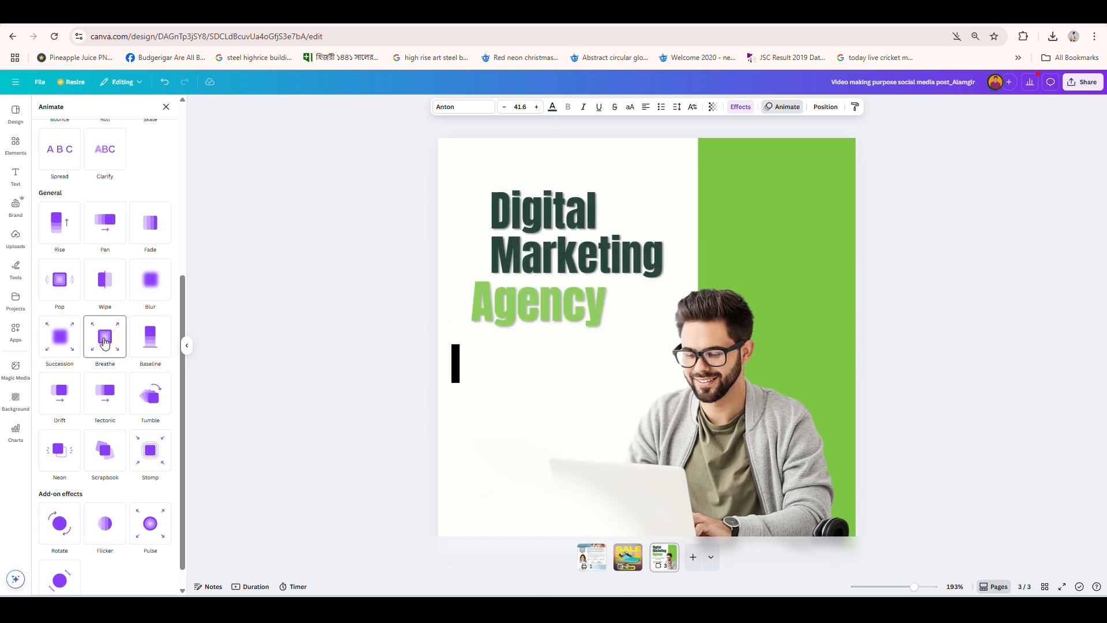
pyautogui.click(150, 344)
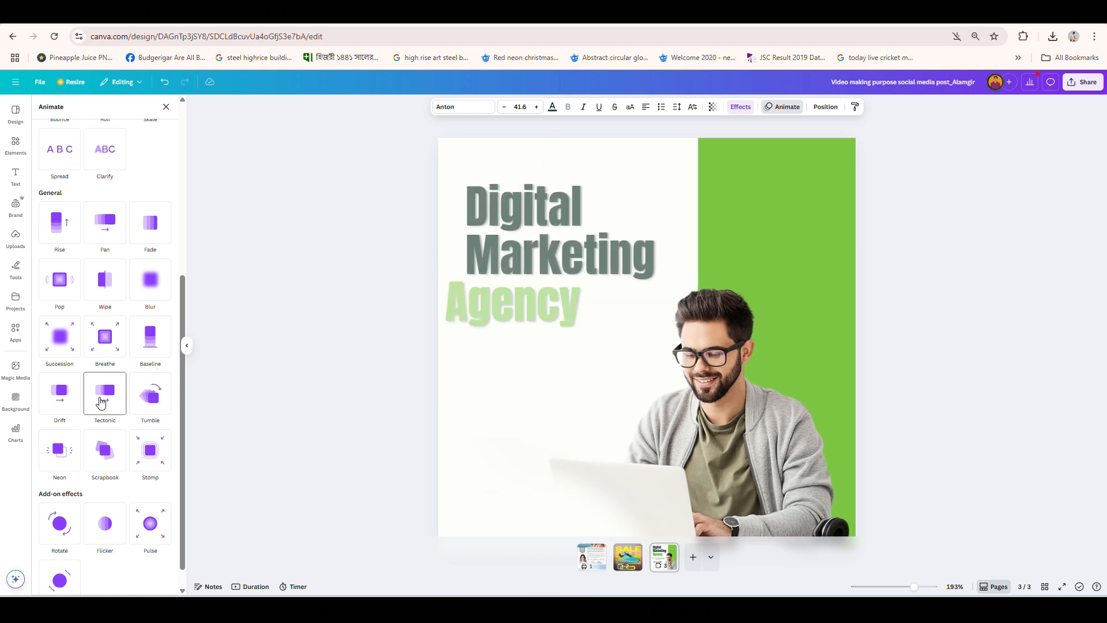
pyautogui.click(69, 399)
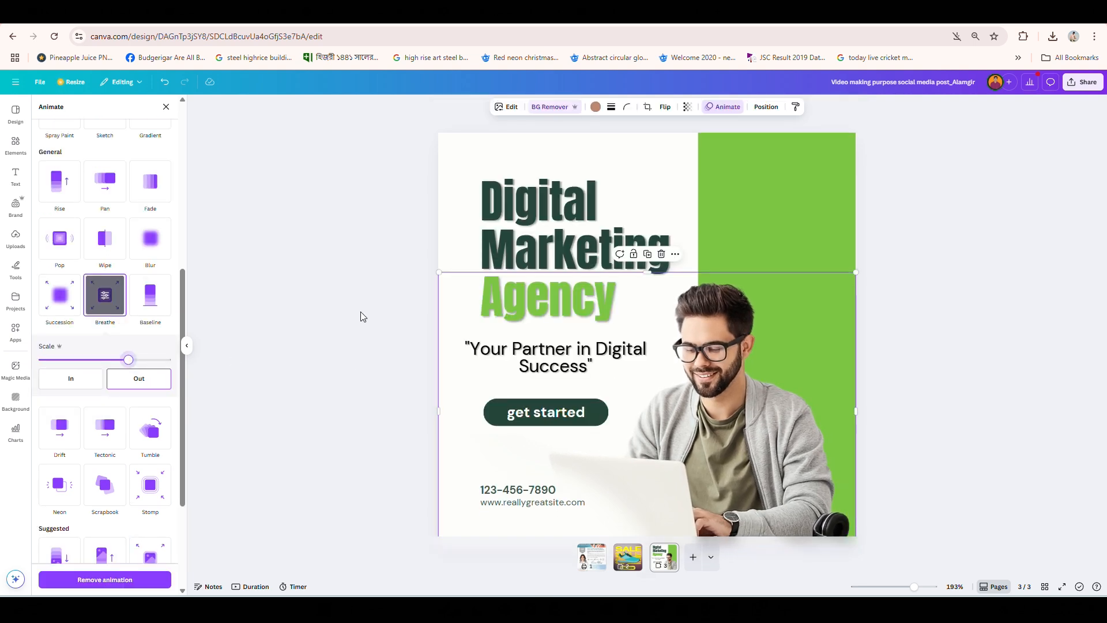
# Download only page 3 of the design as an MP4 video.
pyautogui.click(965, 392)
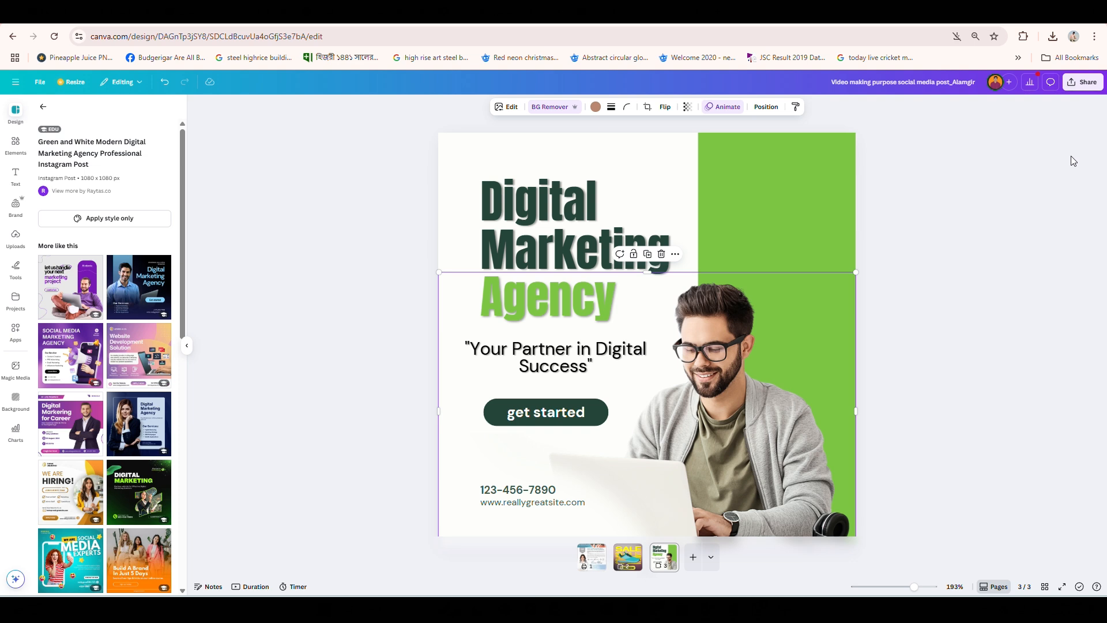
pyautogui.click(1085, 87)
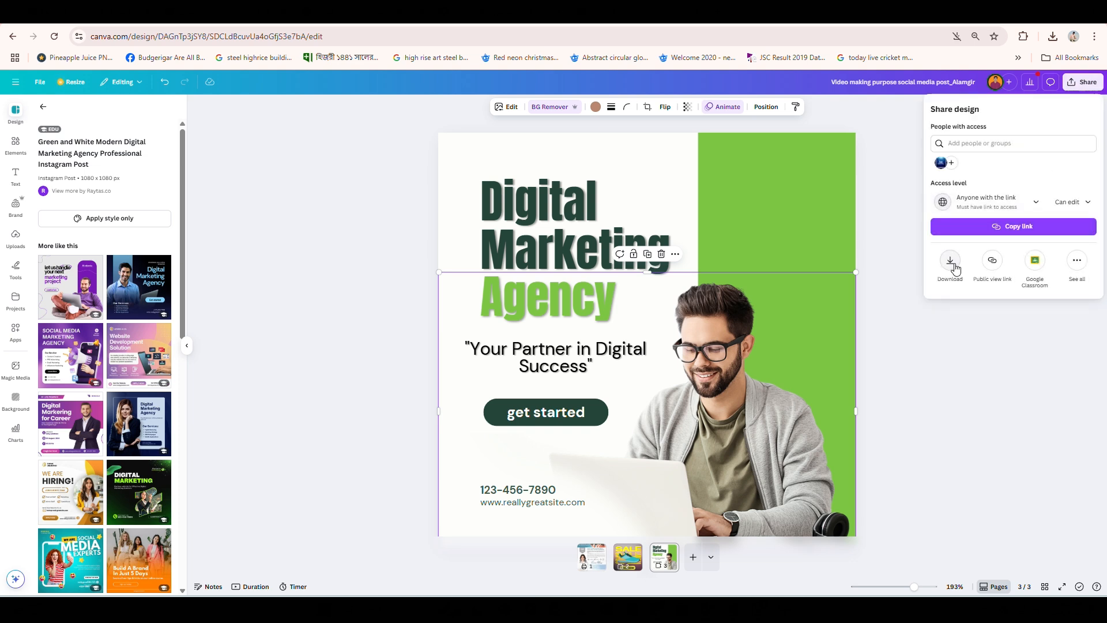
pyautogui.click(951, 263)
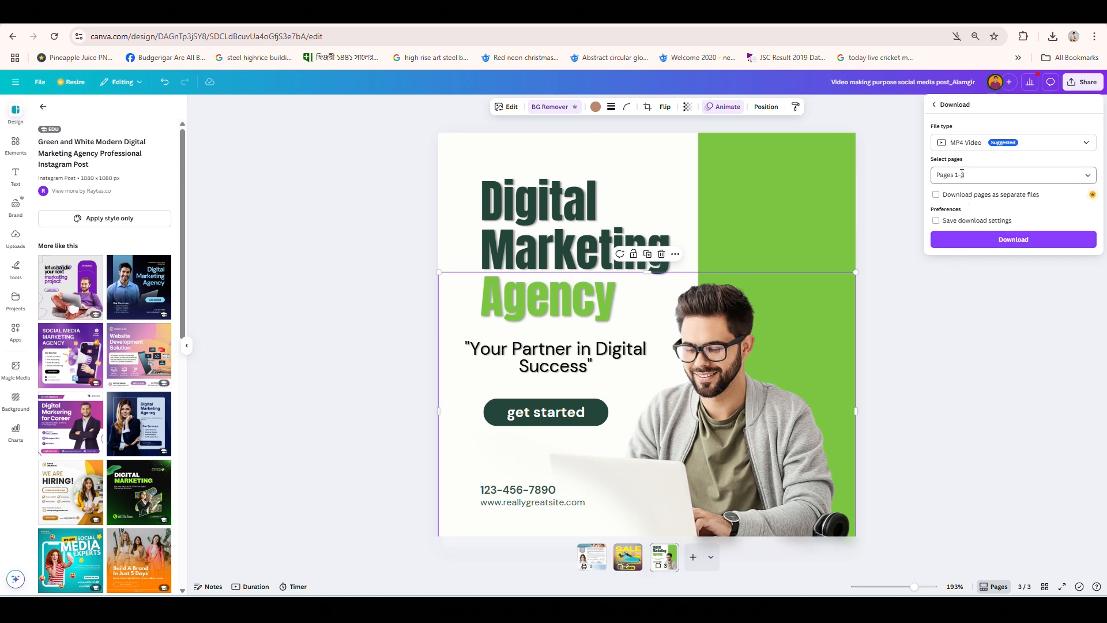
pyautogui.click(962, 173)
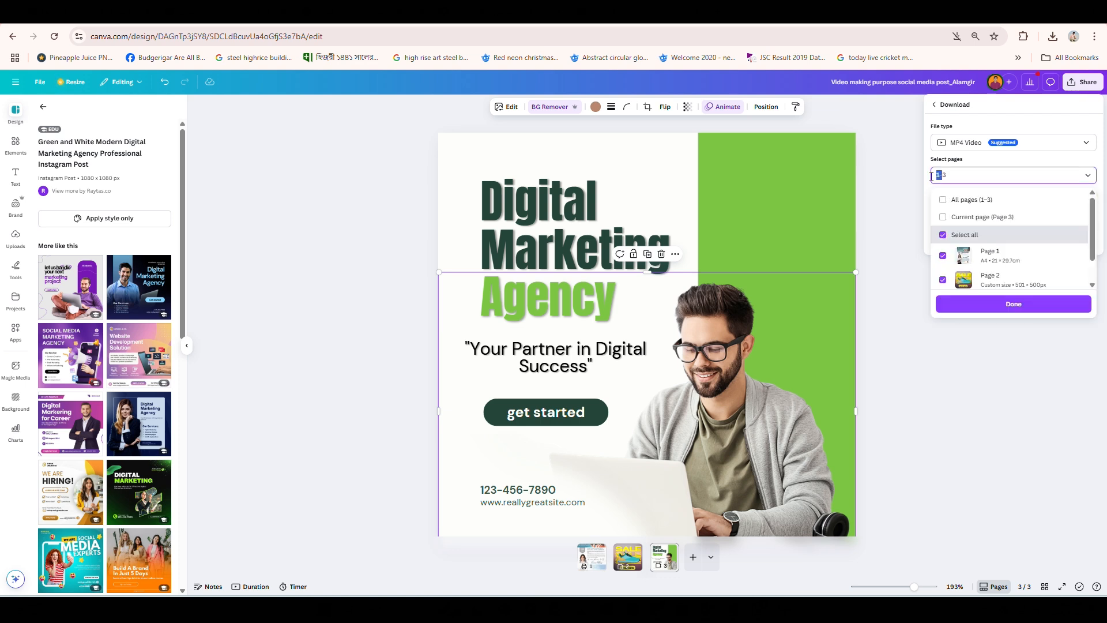
pyautogui.press('BackSpace')
pyautogui.scroll(-1, 974, 266)
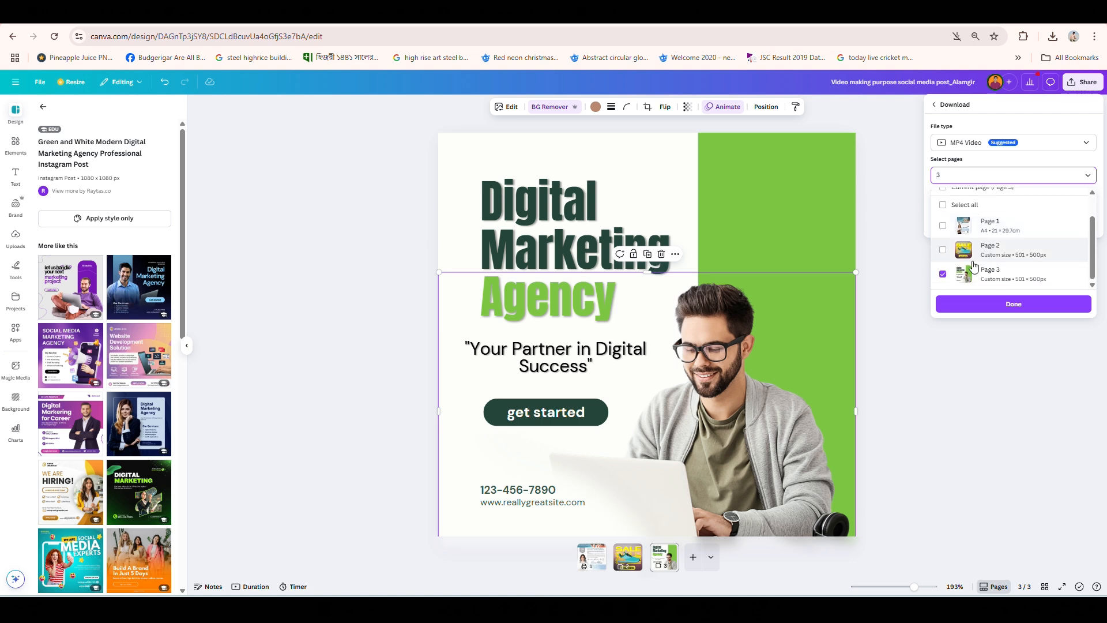
pyautogui.click(1018, 309)
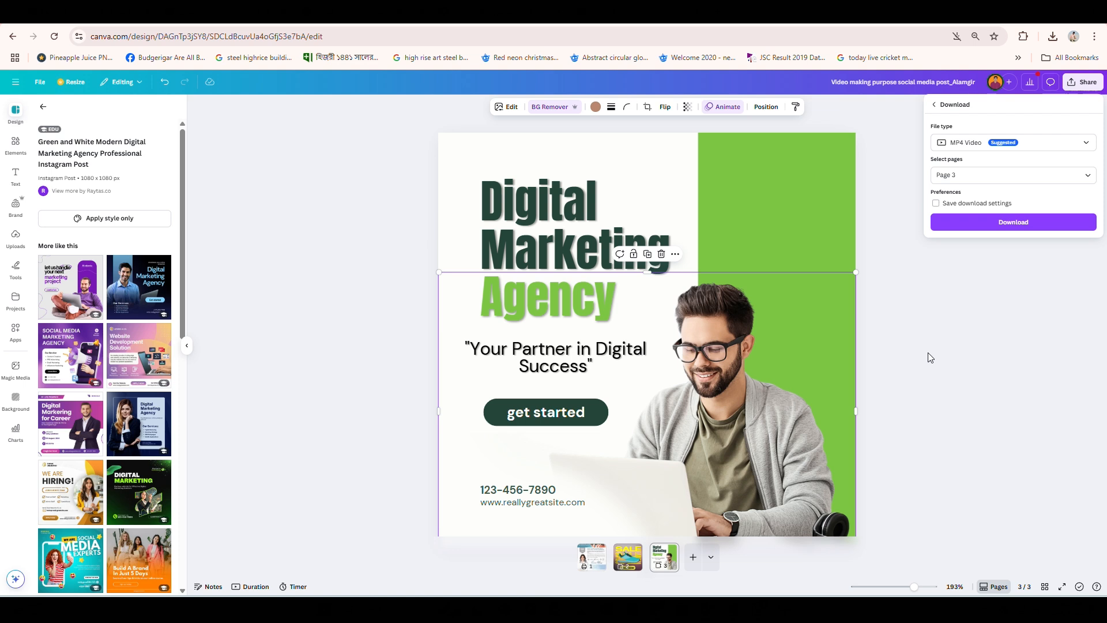
pyautogui.click(1014, 223)
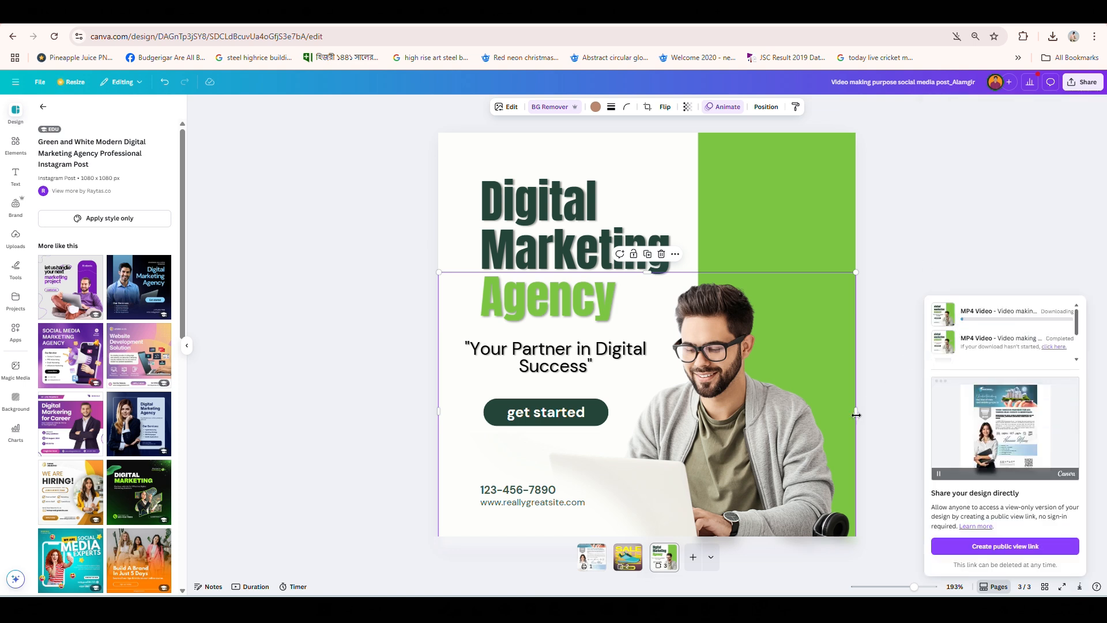
# Add a fourth page and fill it with the Green and White Modern Digital Marketing Agency template.
pyautogui.moveTo(874, 502); pyautogui.dragTo(889, 398)
pyautogui.click(693, 557)
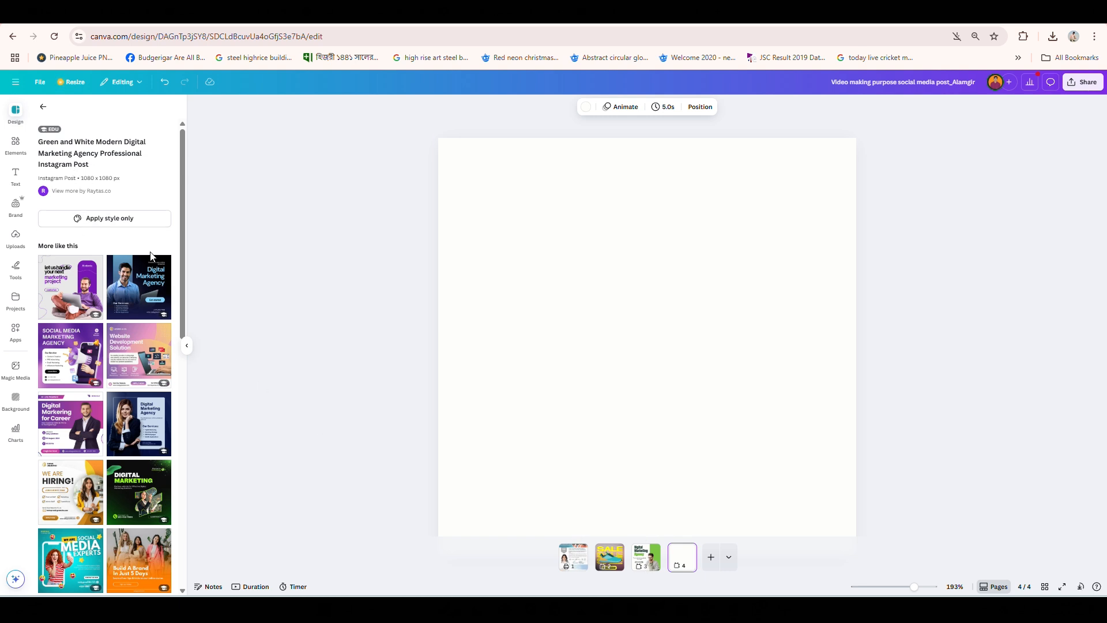
pyautogui.click(74, 283)
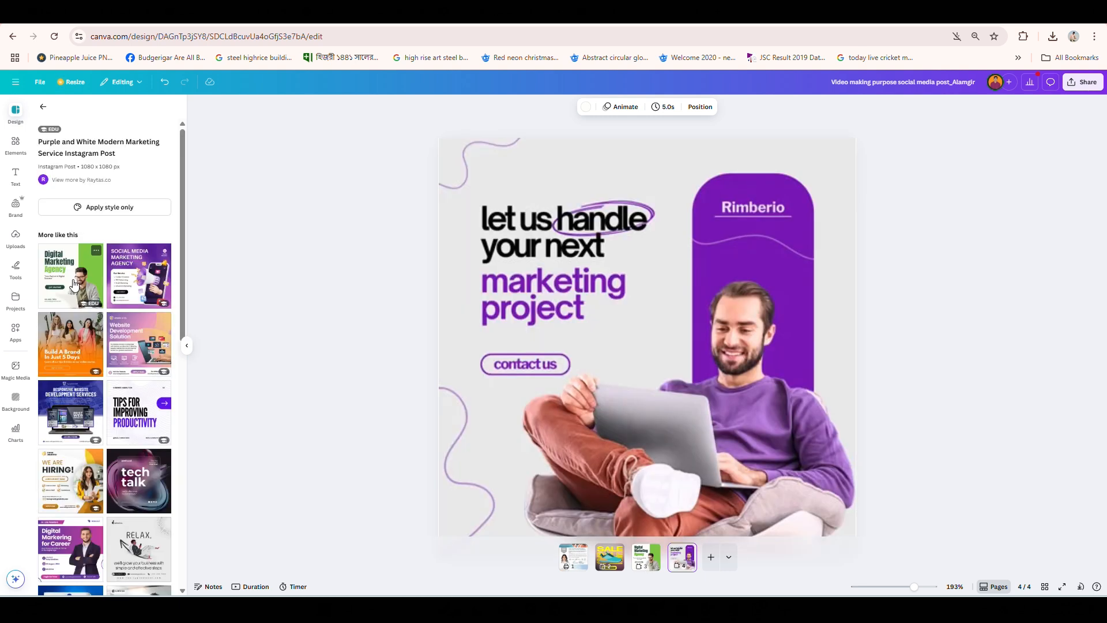
pyautogui.click(82, 283)
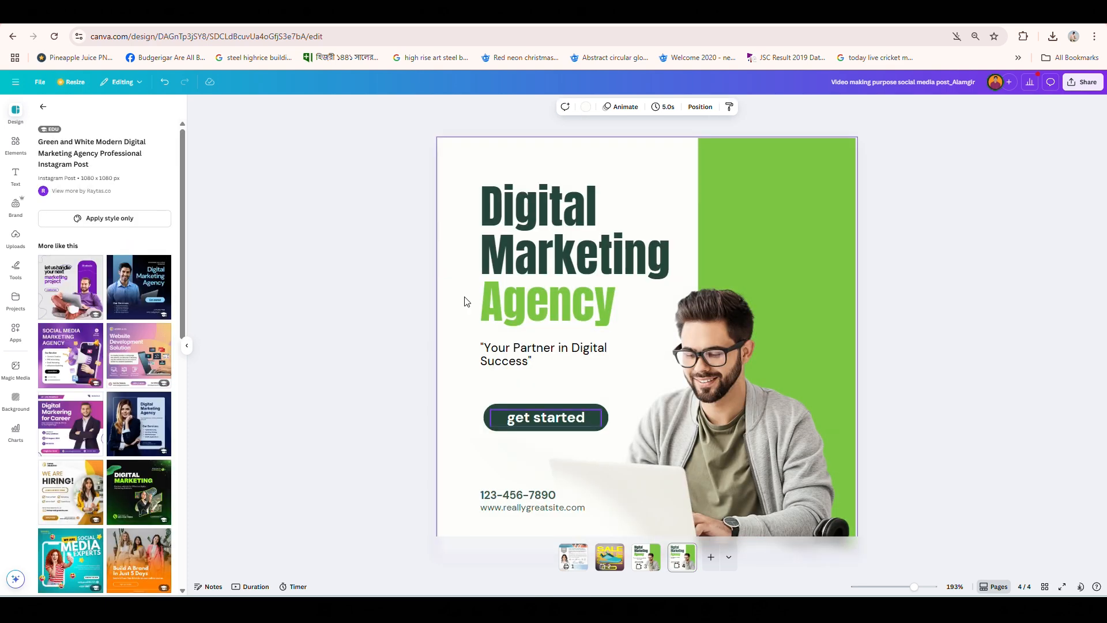
# Select all elements on page 4 and preview the general animations from Rise through Tumble on them.
pyautogui.moveTo(418, 144); pyautogui.dragTo(832, 529)
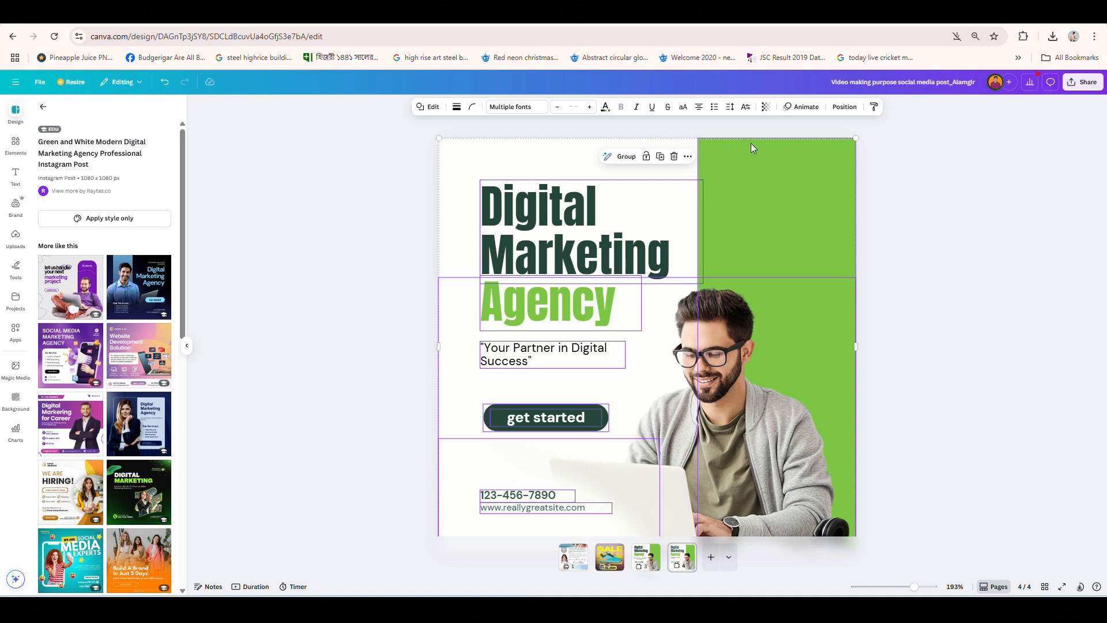
pyautogui.click(803, 106)
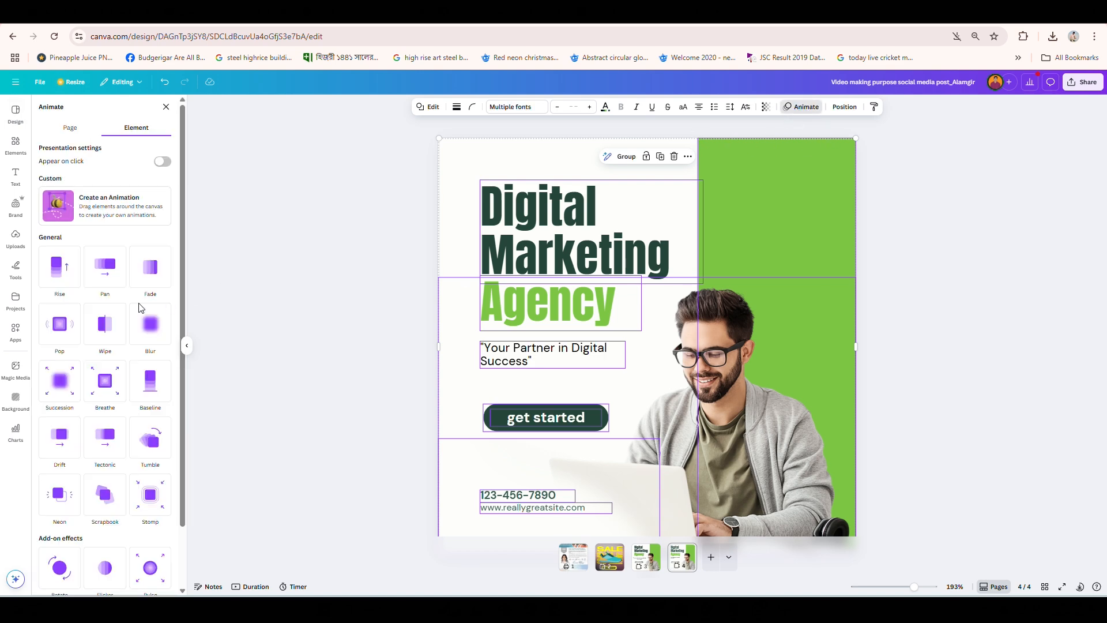
pyautogui.click(61, 270)
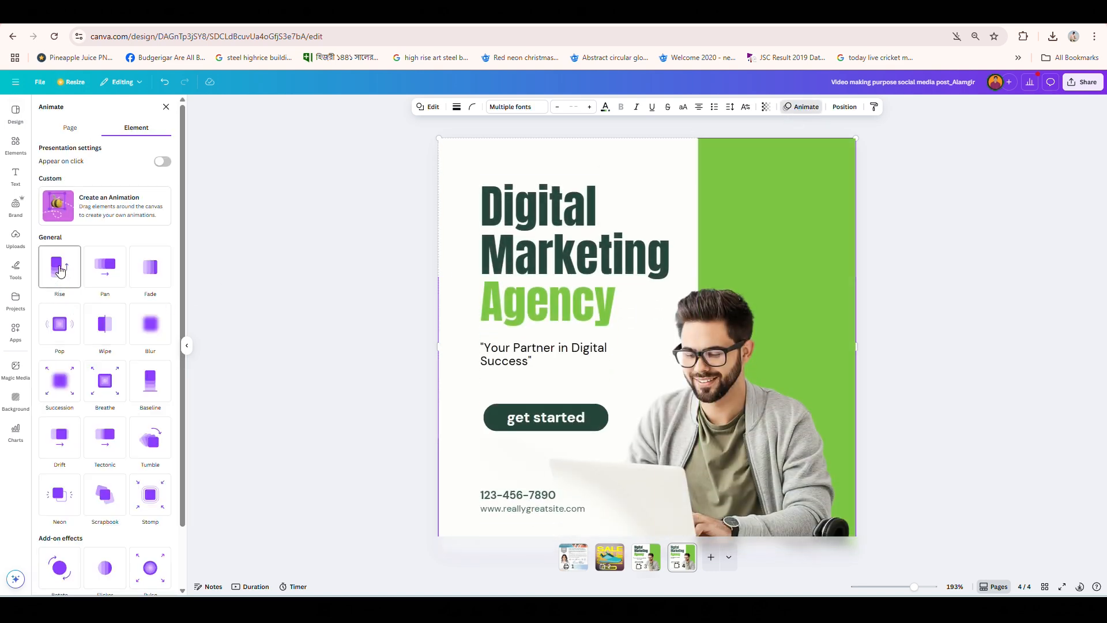
pyautogui.click(124, 277)
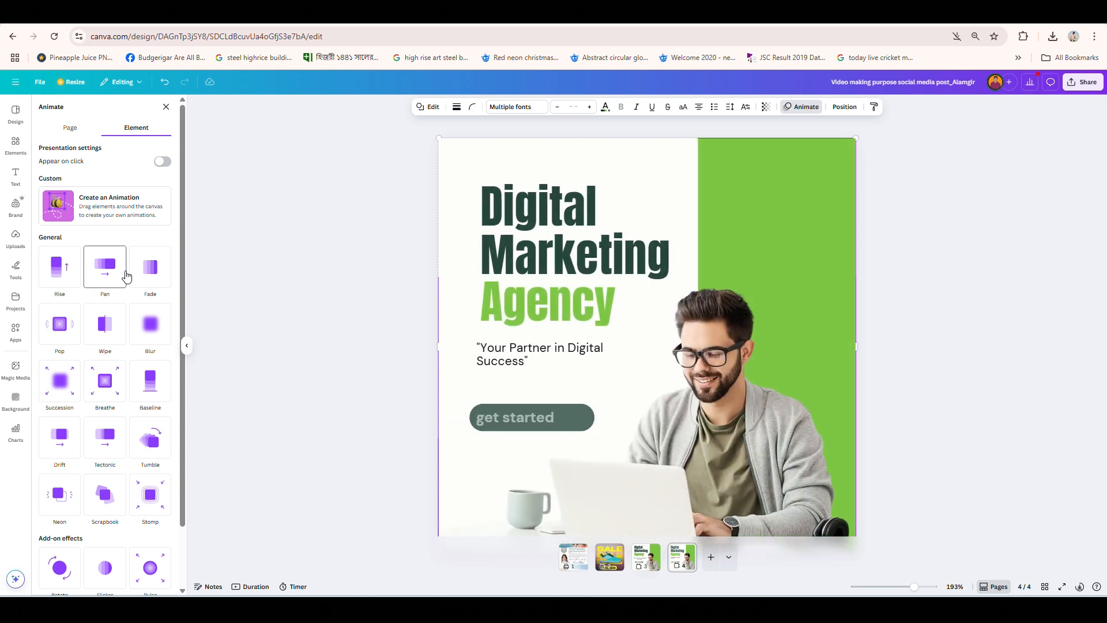
pyautogui.click(153, 271)
pyautogui.click(60, 326)
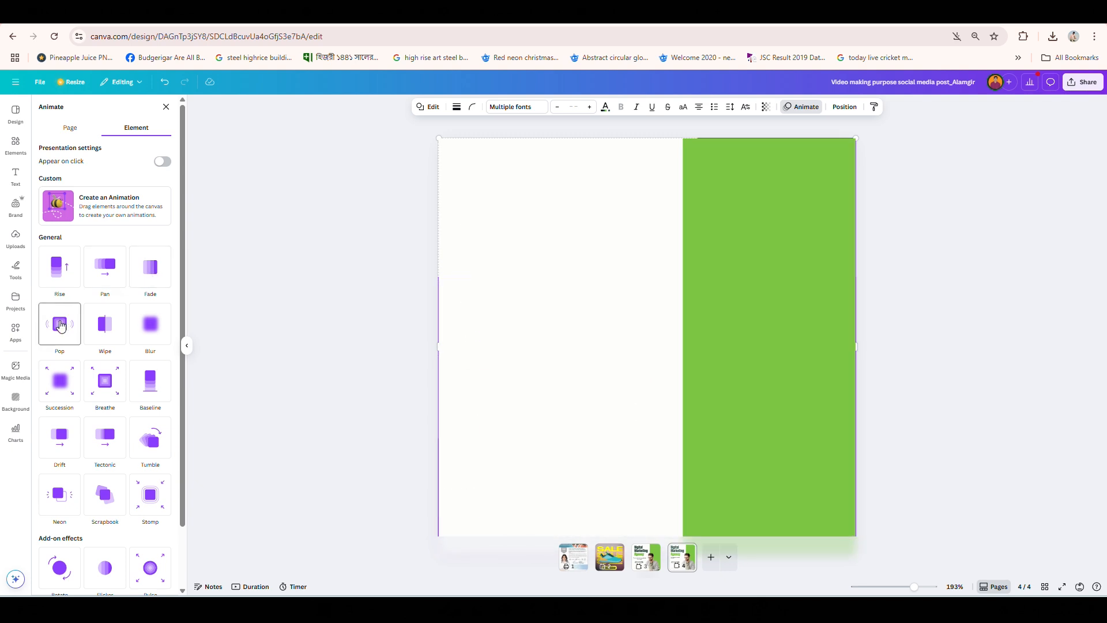
pyautogui.click(105, 323)
pyautogui.click(161, 328)
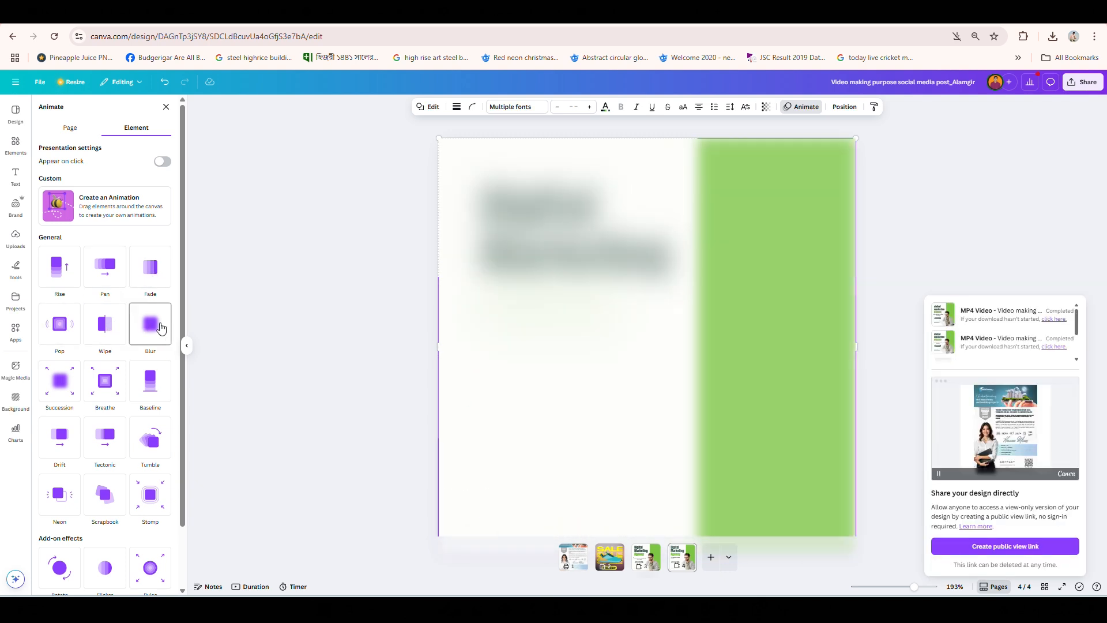
pyautogui.click(60, 380)
pyautogui.click(114, 388)
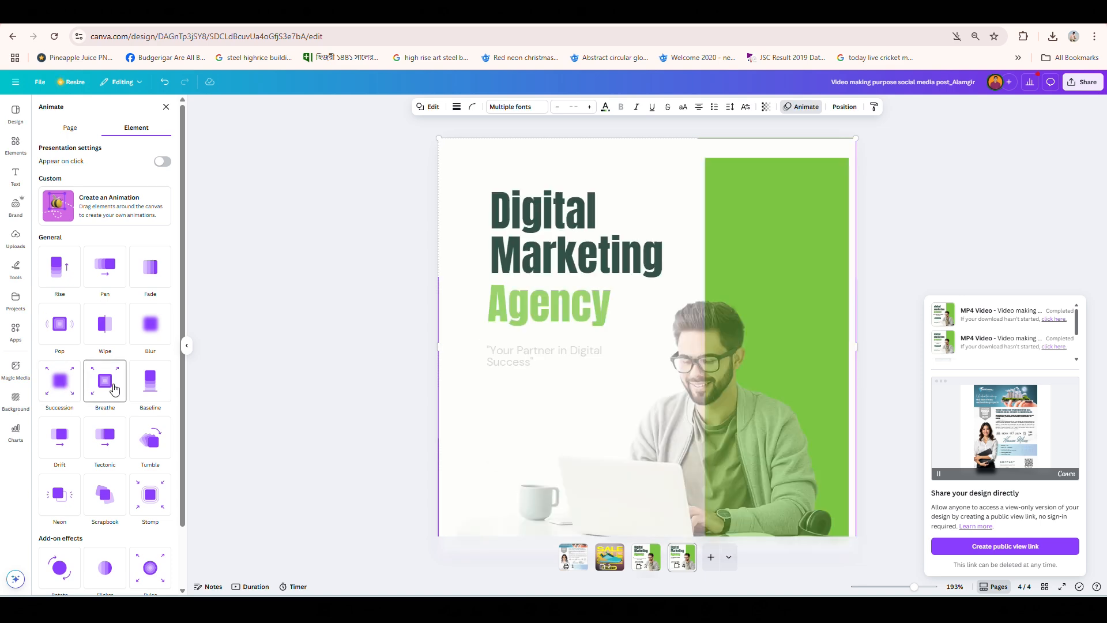
pyautogui.click(159, 387)
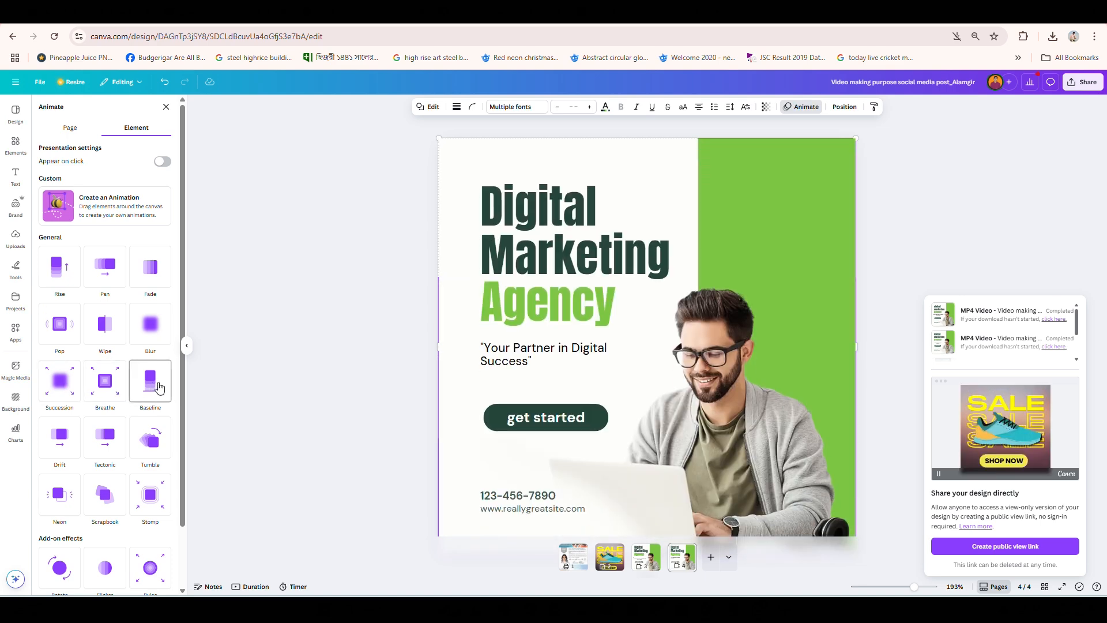
pyautogui.click(64, 436)
pyautogui.click(110, 446)
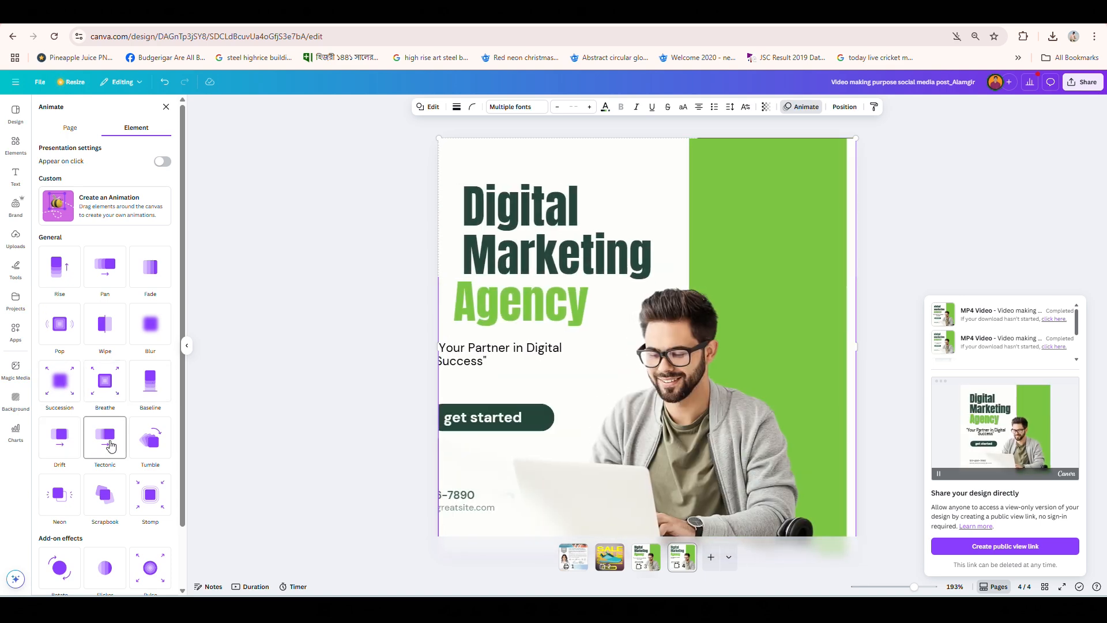
pyautogui.click(159, 444)
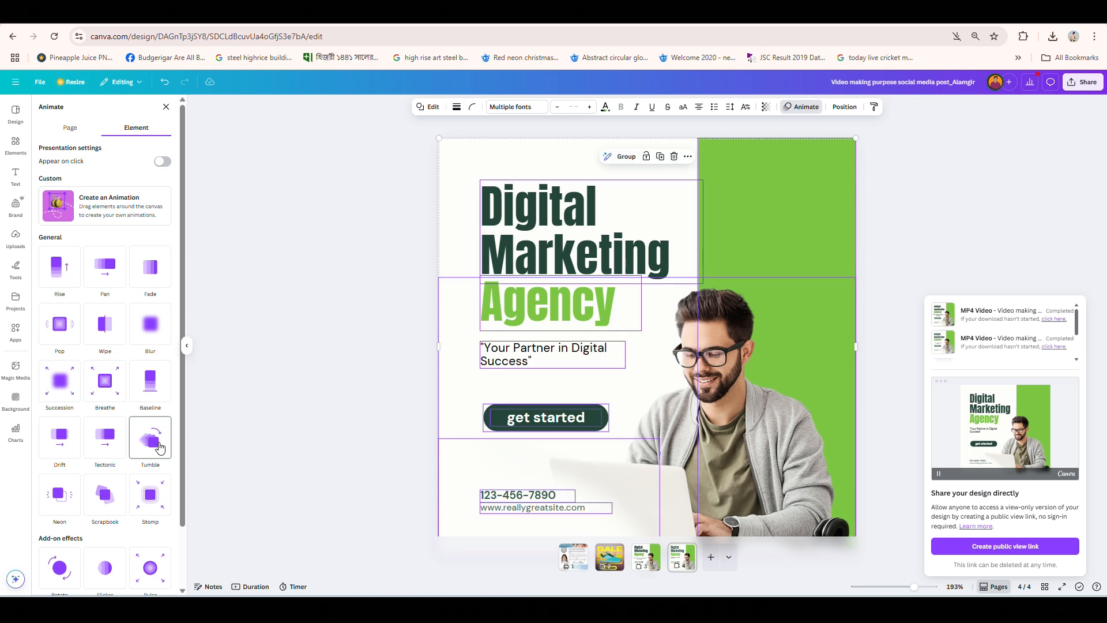
# Try the Tumble animation on all selected elements, raising its intensity to maximum and then reducing it to about the middle.
pyautogui.scroll(-1, 160, 448)
pyautogui.click(150, 372)
pyautogui.moveTo(104, 474); pyautogui.dragTo(175, 480)
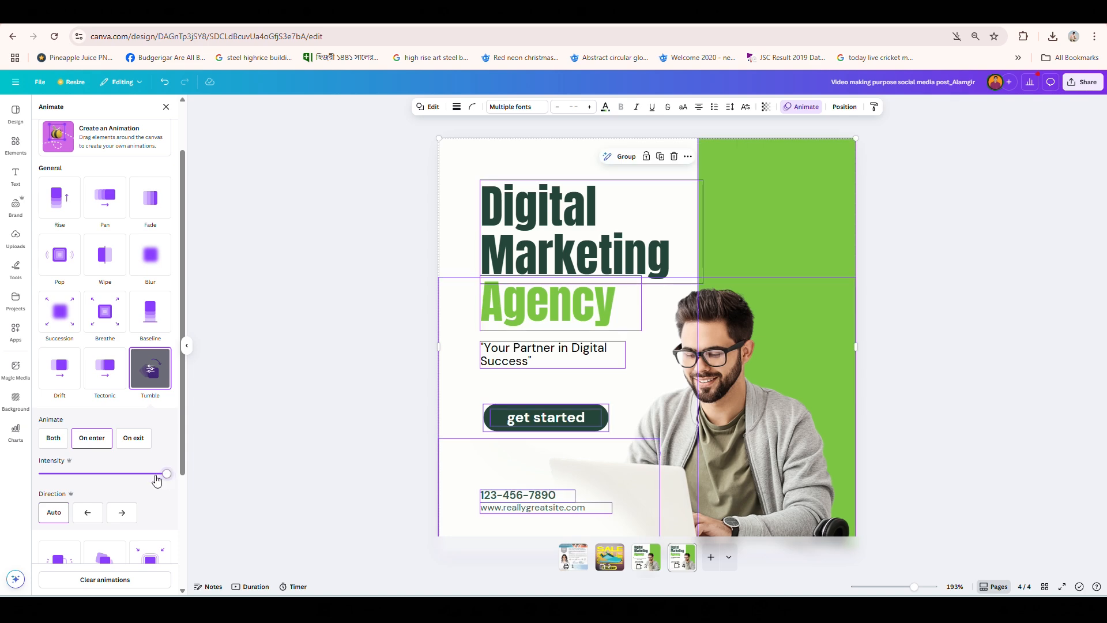
pyautogui.moveTo(164, 479); pyautogui.dragTo(109, 479)
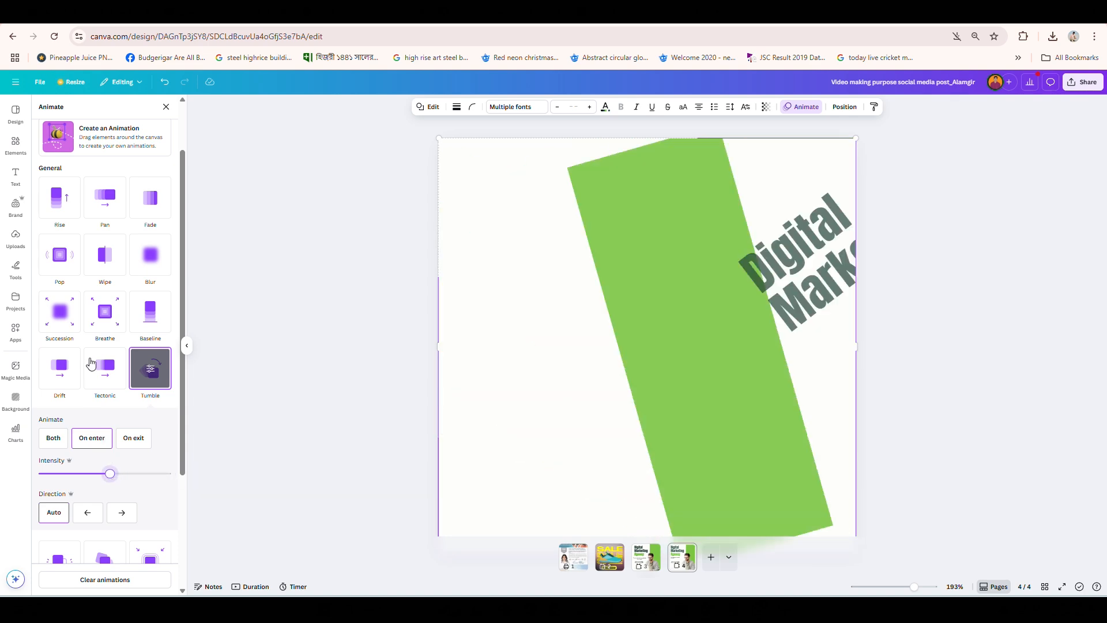
# Animate all selected elements on page 4 with Baseline on both enter and exit.
pyautogui.scroll(-3, 76, 392)
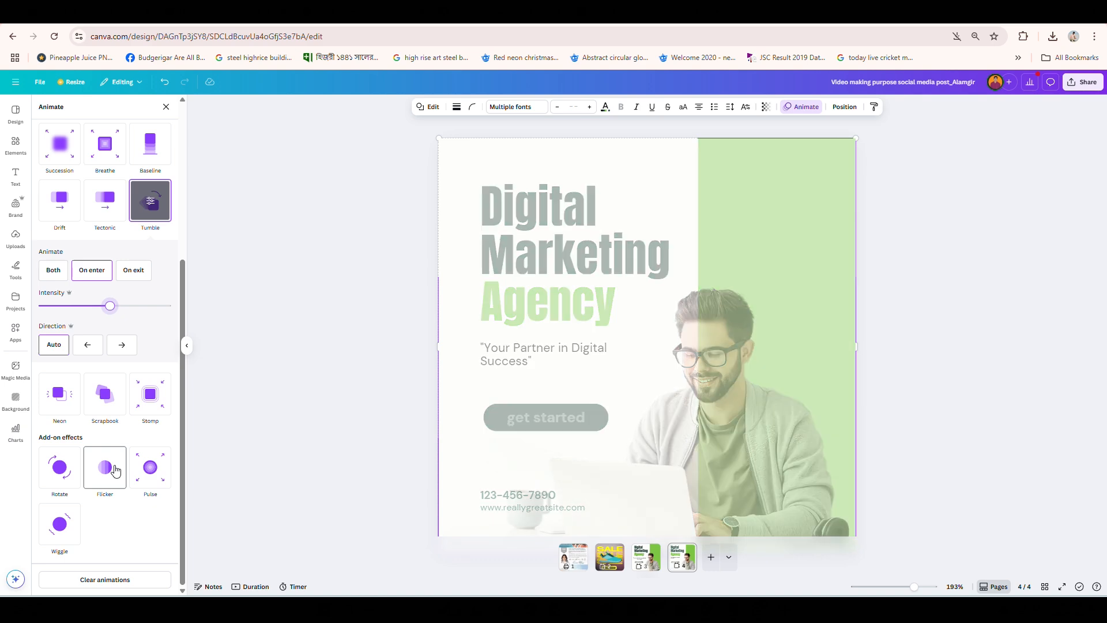
pyautogui.scroll(5, 116, 466)
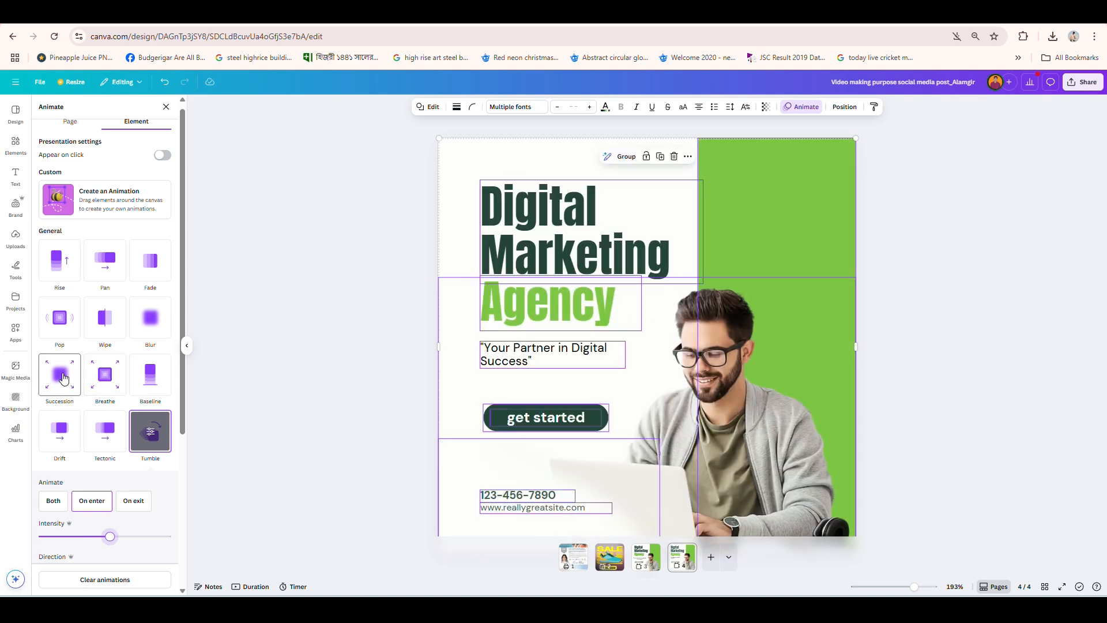
pyautogui.click(153, 376)
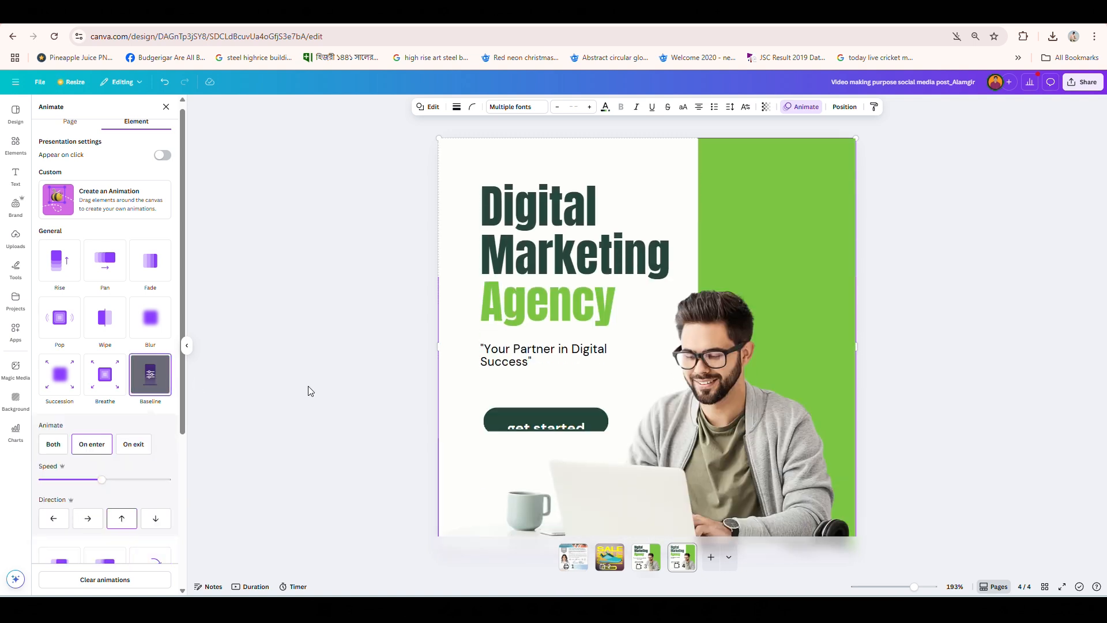
pyautogui.click(60, 446)
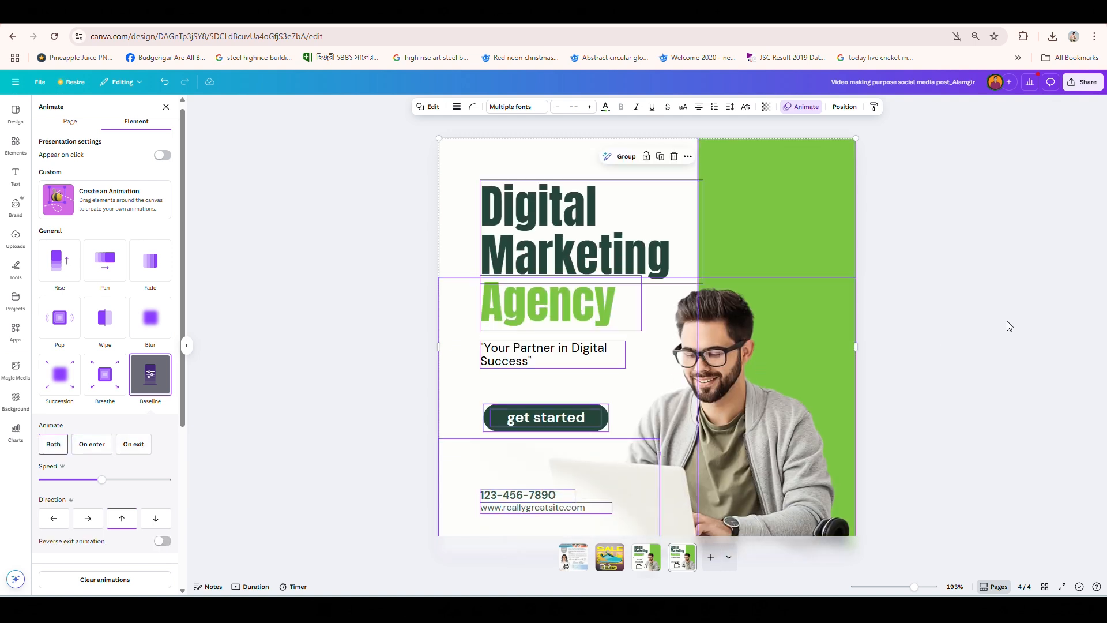
# Download only page 4 of the design as an MP4 video.
pyautogui.click(1082, 82)
pyautogui.click(950, 263)
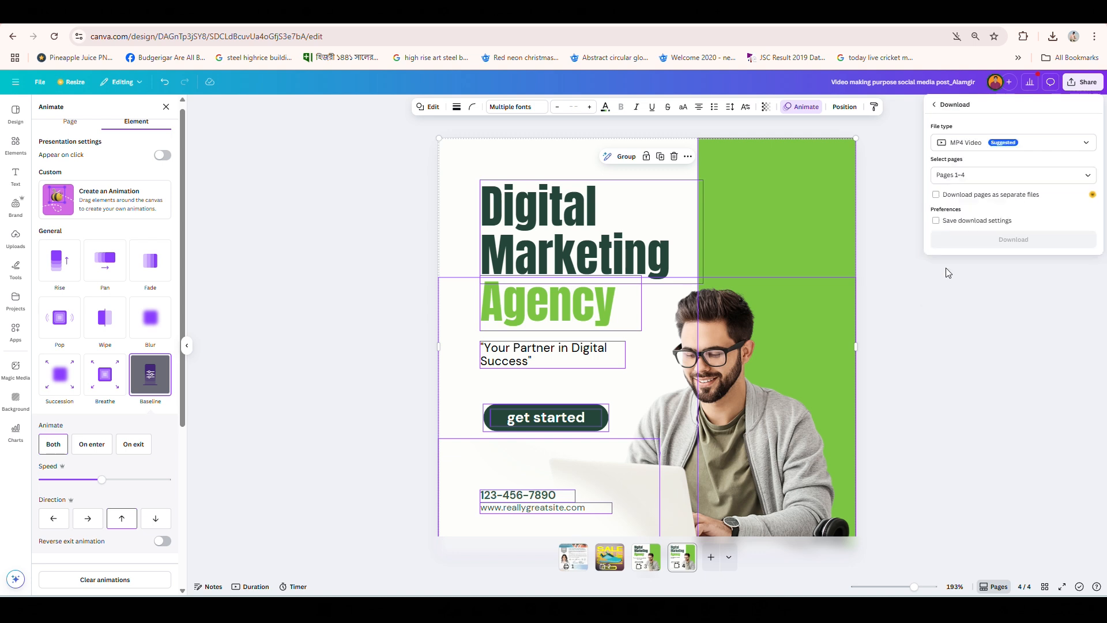
pyautogui.click(963, 175)
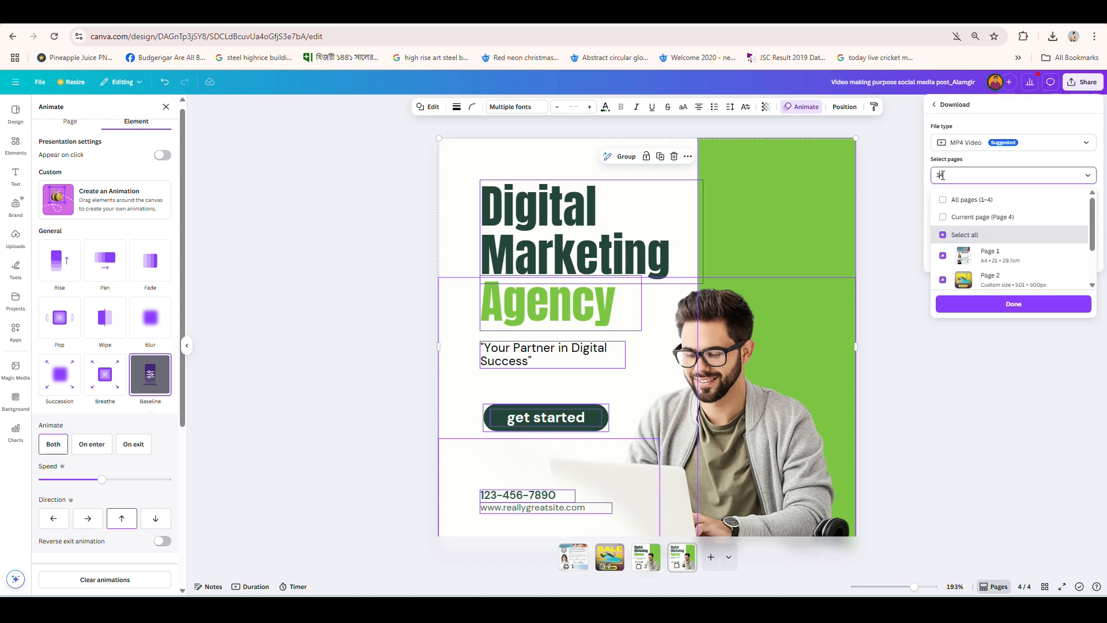
pyautogui.click(964, 235)
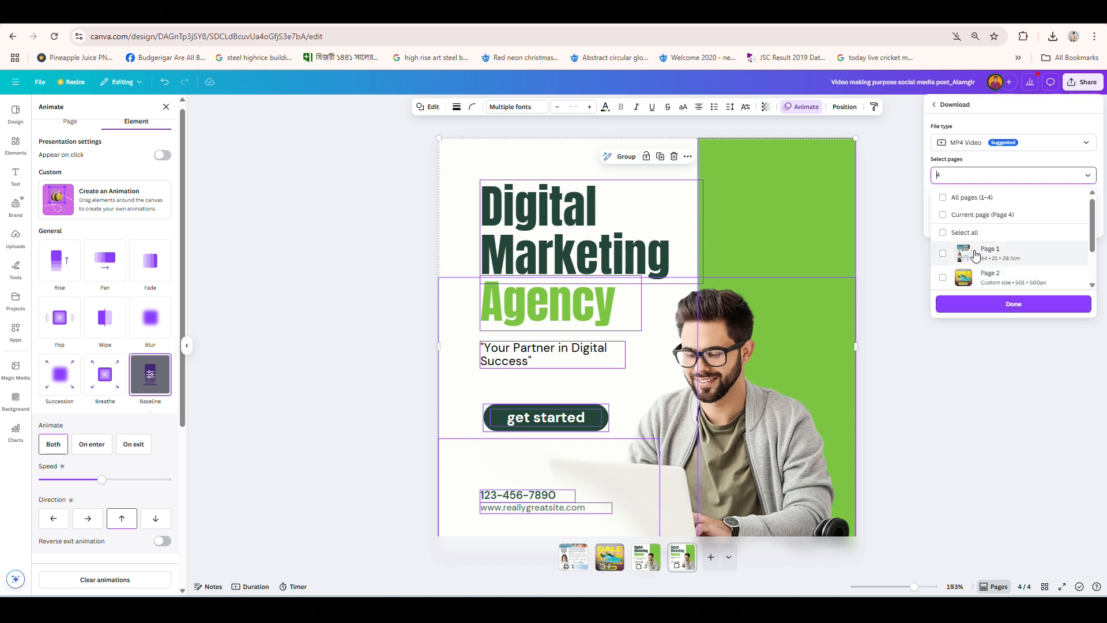
pyautogui.click(1020, 305)
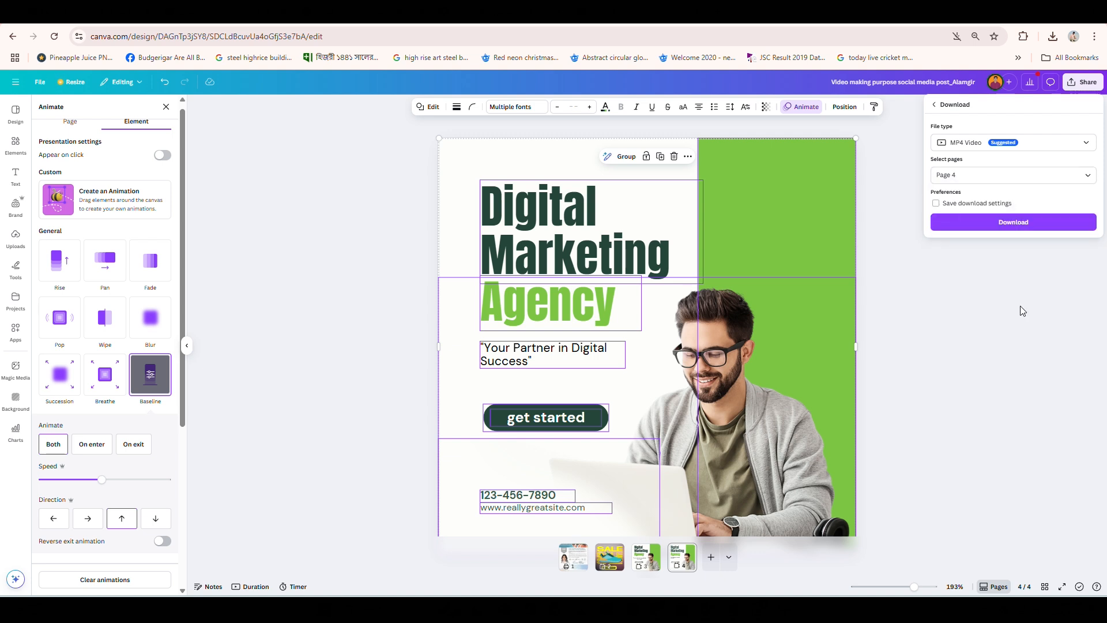
pyautogui.click(1014, 223)
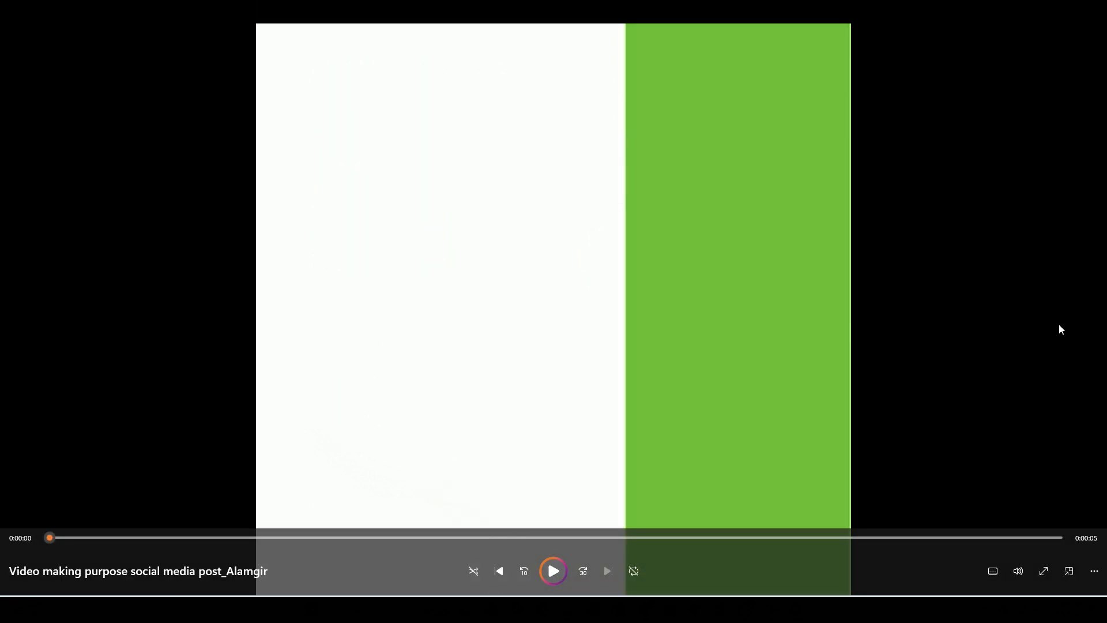
# Play the exported video in Media Player, replay it, and close the player.
pyautogui.click(564, 571)
pyautogui.click(552, 573)
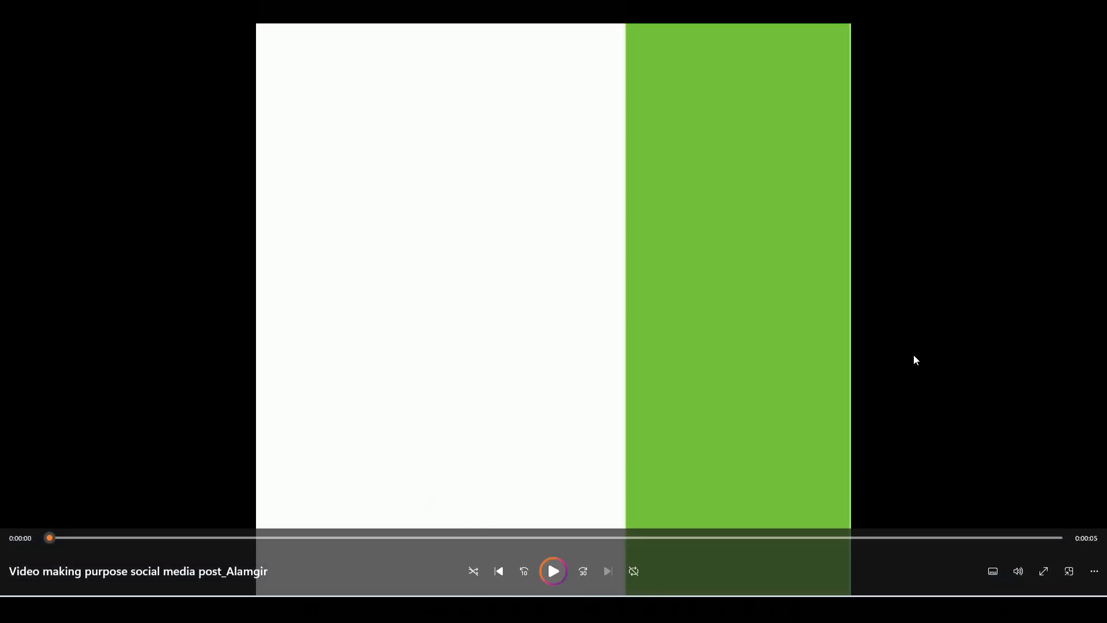
pyautogui.click(1093, 10)
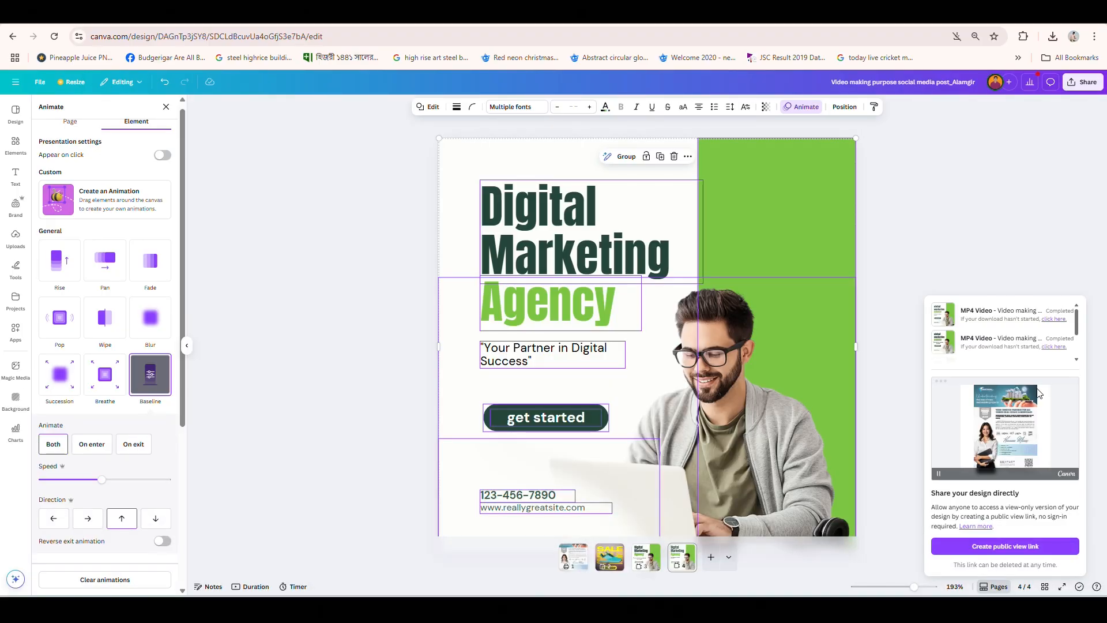
# Open the newest downloaded MP4, the copy numbered (1), in Media Player, play it twice, and close the player.
pyautogui.click(1059, 320)
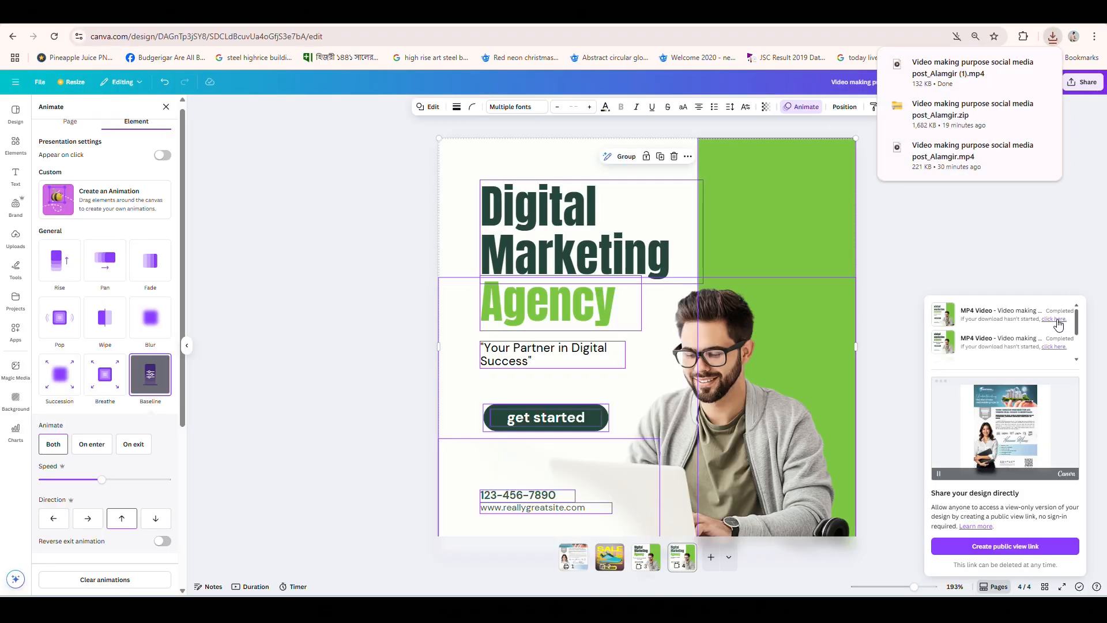
pyautogui.click(939, 66)
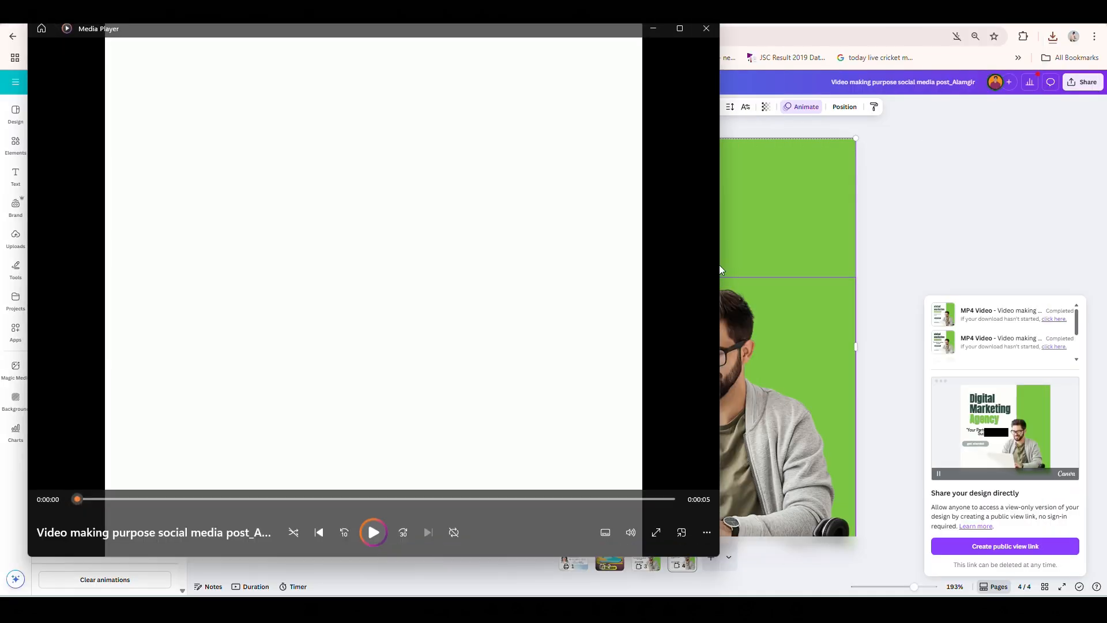
pyautogui.moveTo(423, 38); pyautogui.dragTo(637, 64)
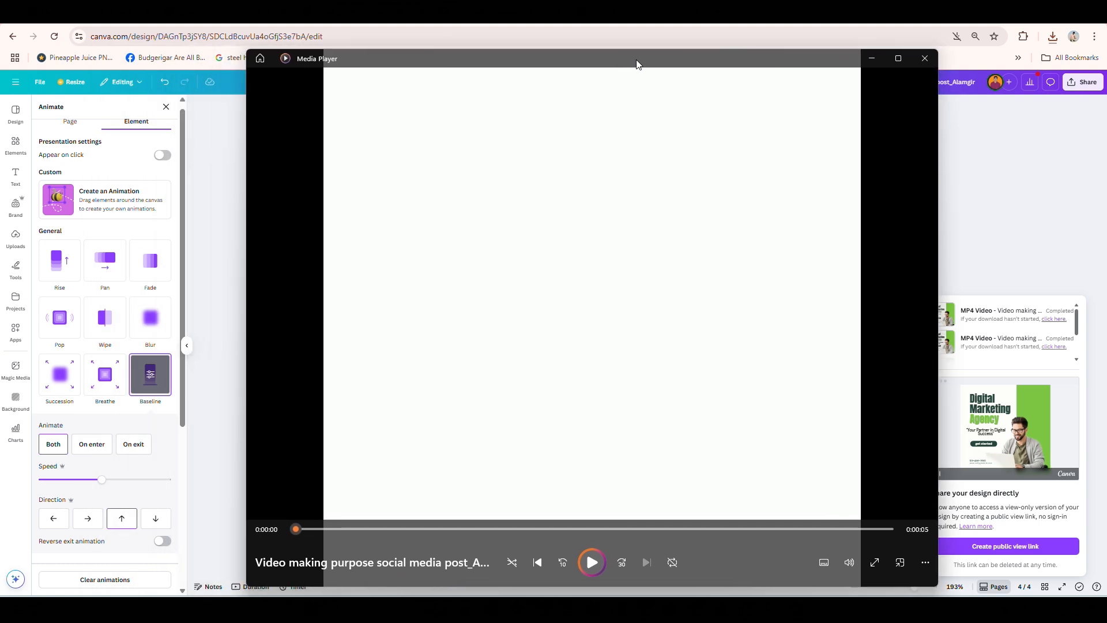
pyautogui.click(592, 564)
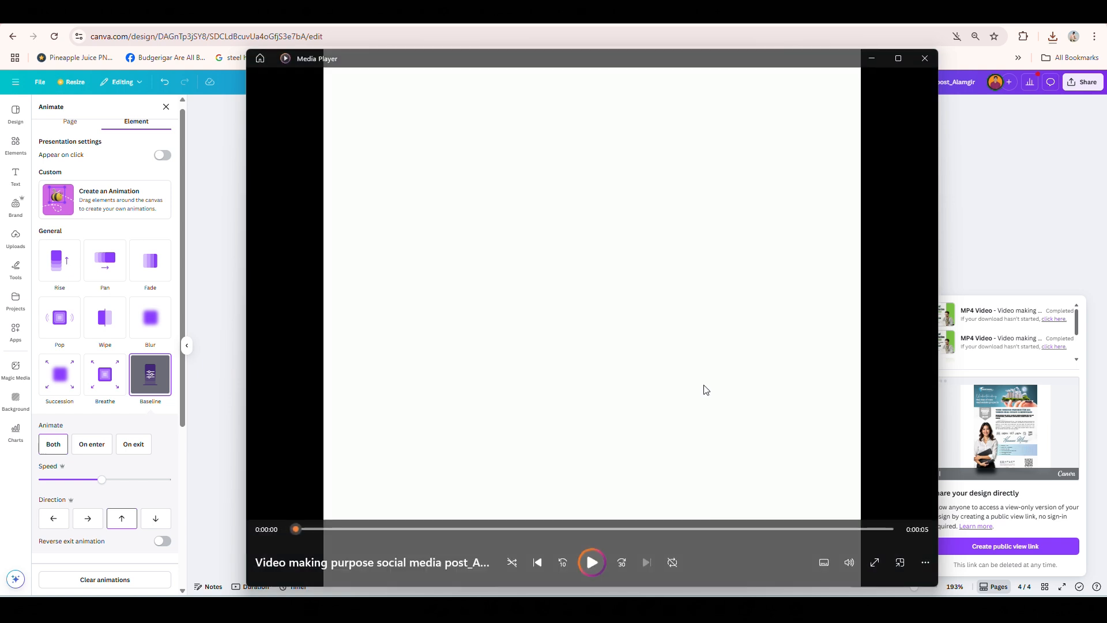
pyautogui.click(592, 565)
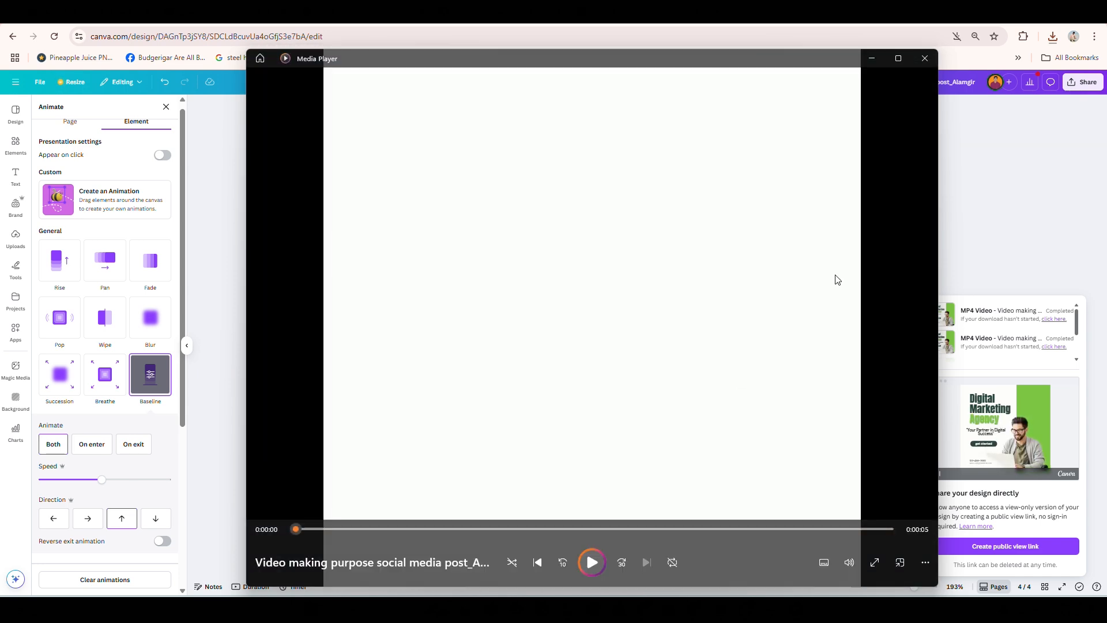
pyautogui.click(925, 59)
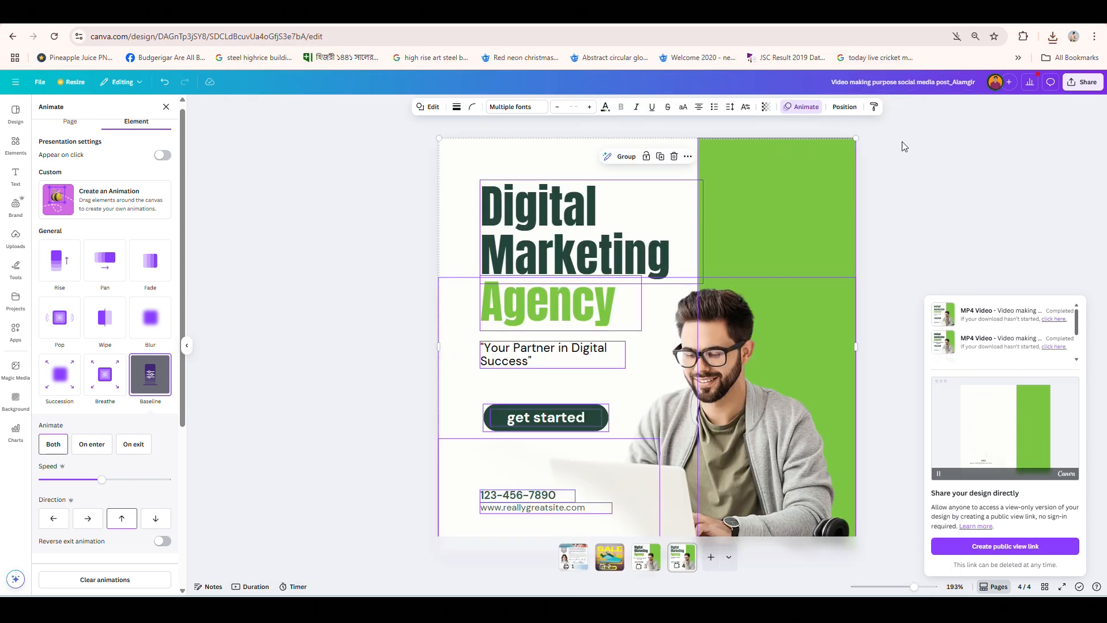
# Close the download notification and display page 2 with the shoe SALE design, leaving nothing selected.
pyautogui.click(943, 249)
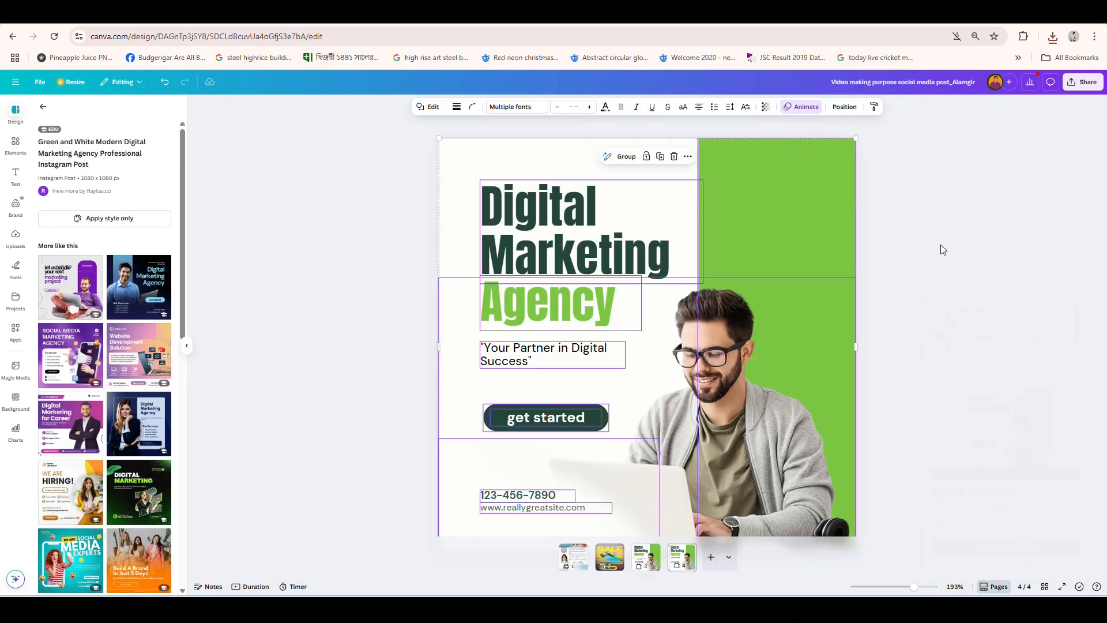
pyautogui.rightClick(617, 550)
pyautogui.click(926, 400)
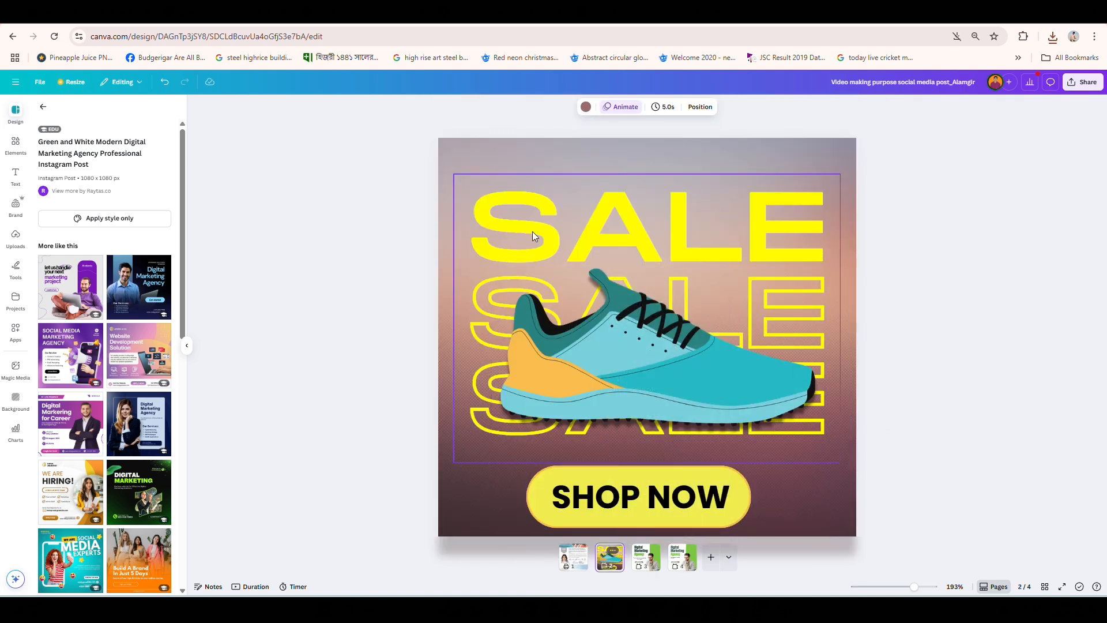
pyautogui.click(960, 385)
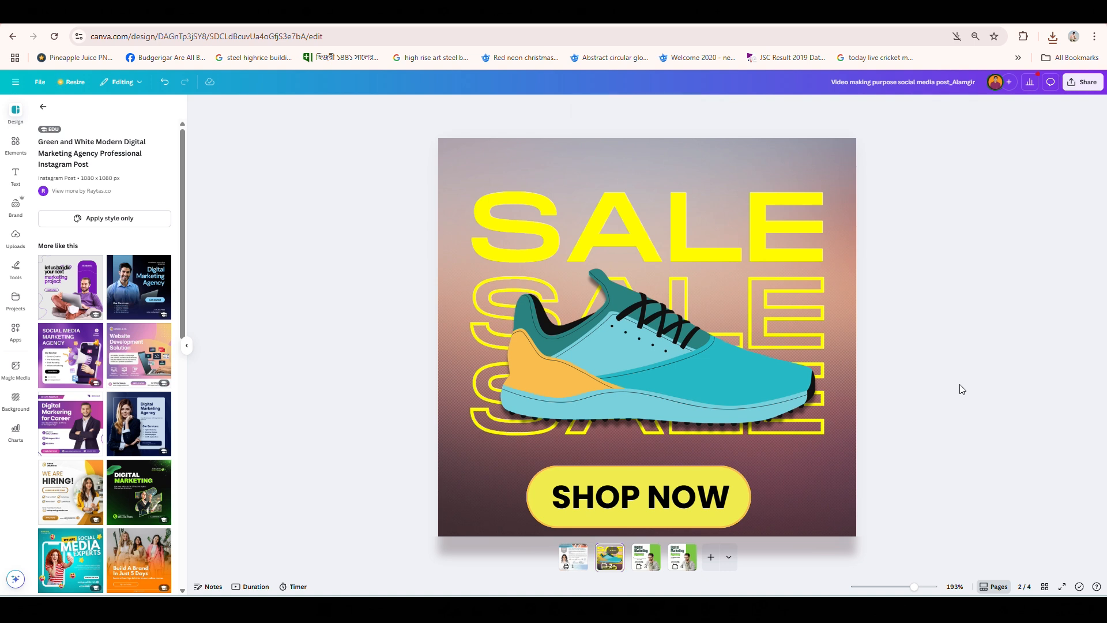